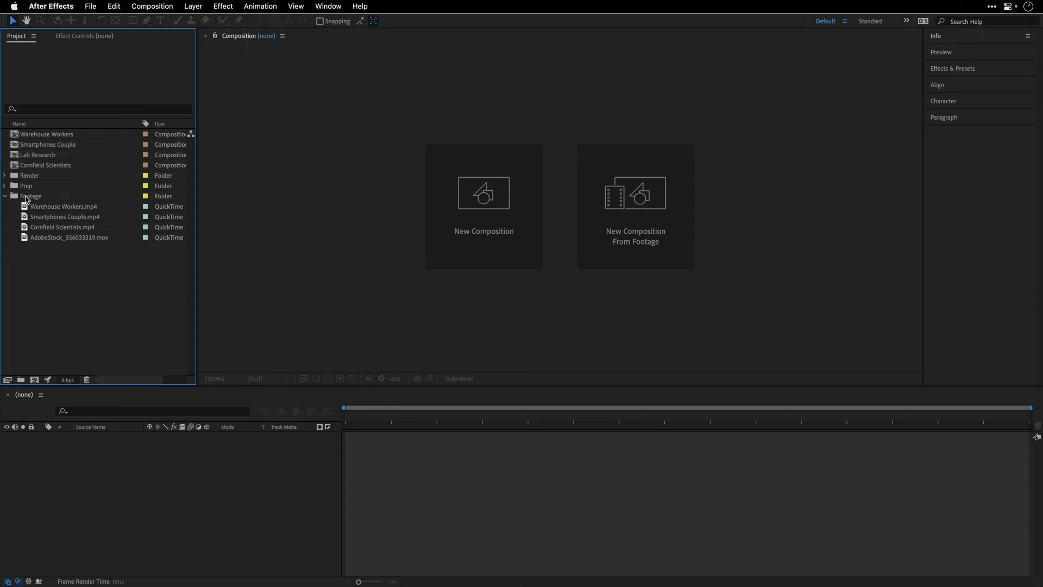
Step: Make a Cornfield Scientists 2 comp from Cornfield Scientists.mp4, preview it, and return to frame zero
click(42, 231)
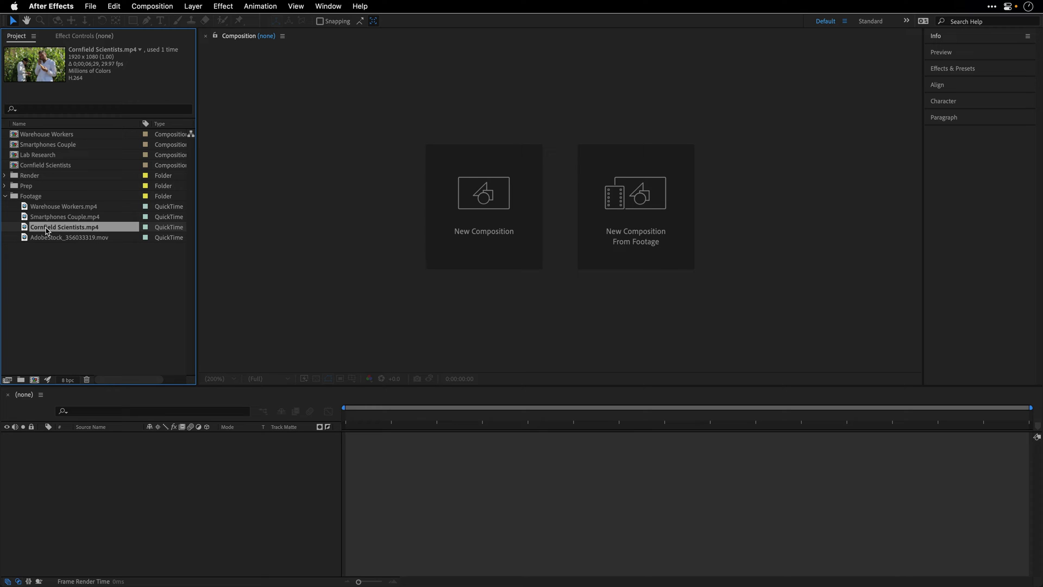
drag(110, 235, 328, 247)
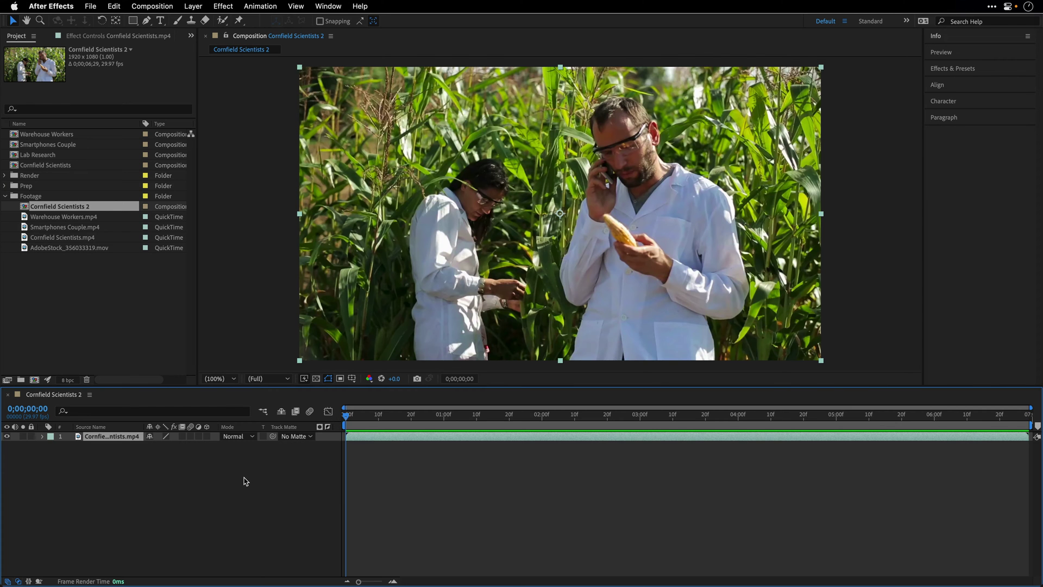
key(space)
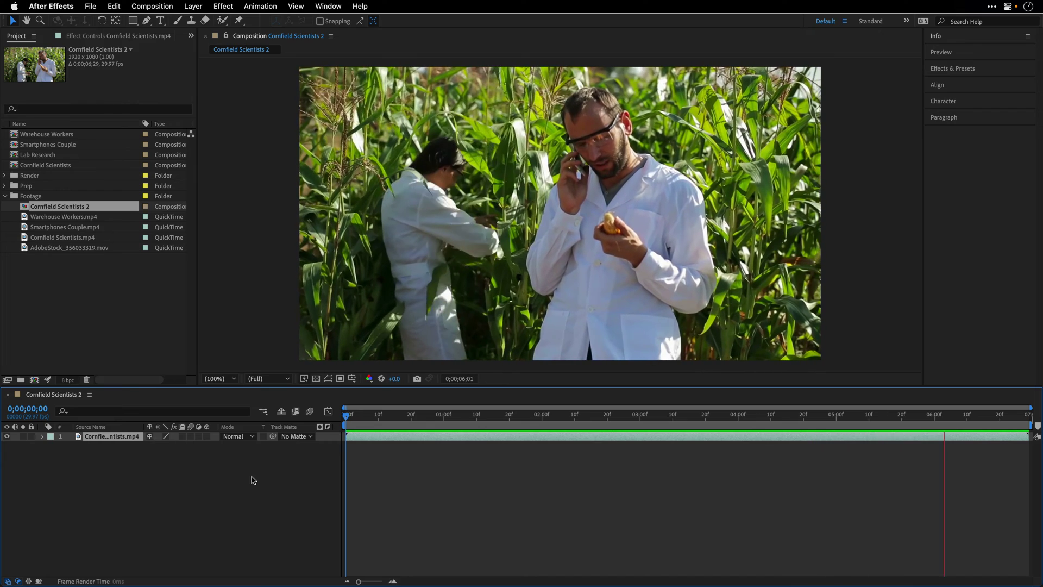
key(space)
key(Home)
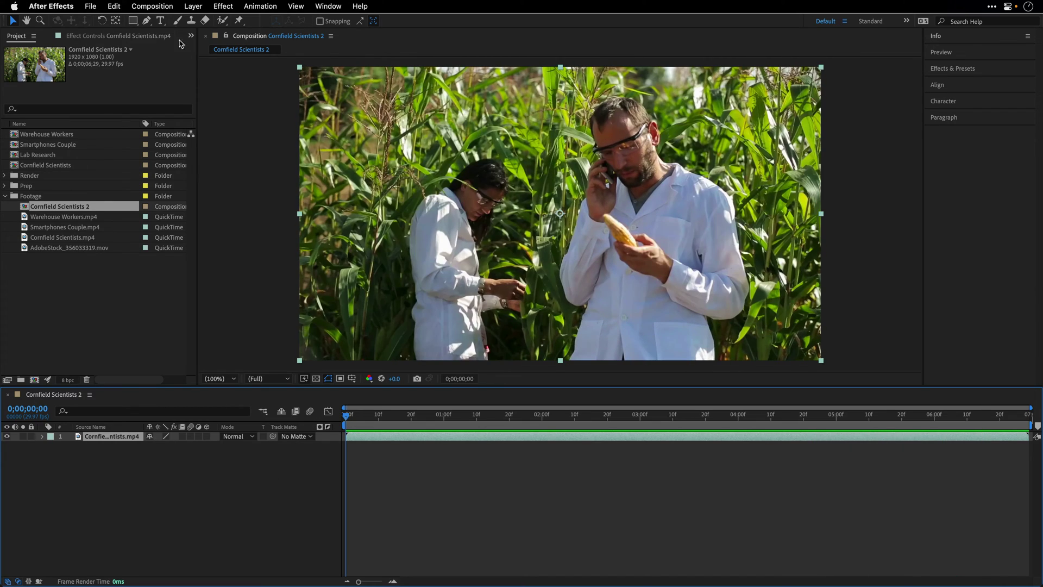
click(158, 6)
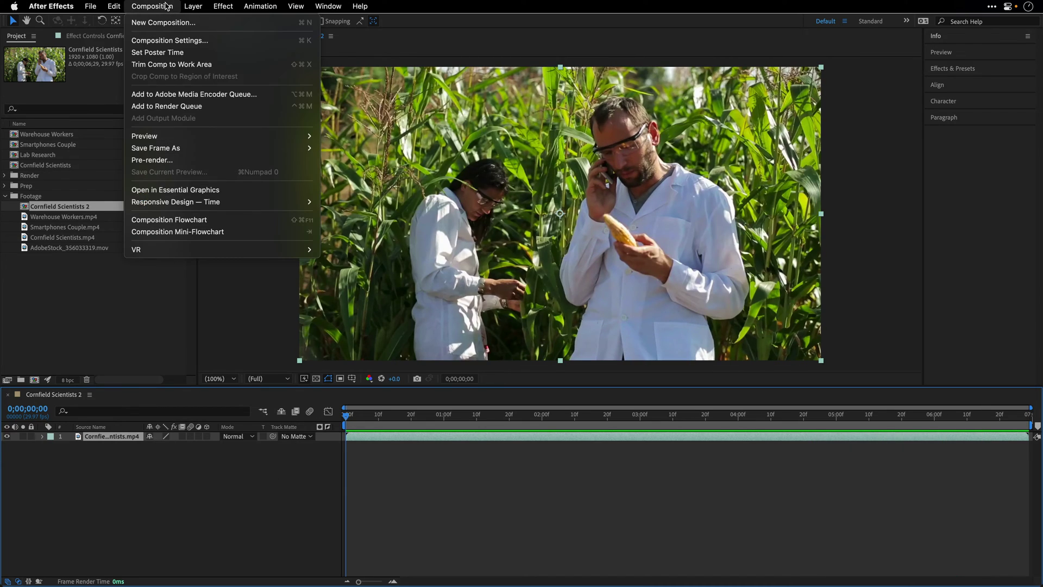
Step: Change the Cornfield Scientists 2 composition frame rate to 10 fps
click(161, 41)
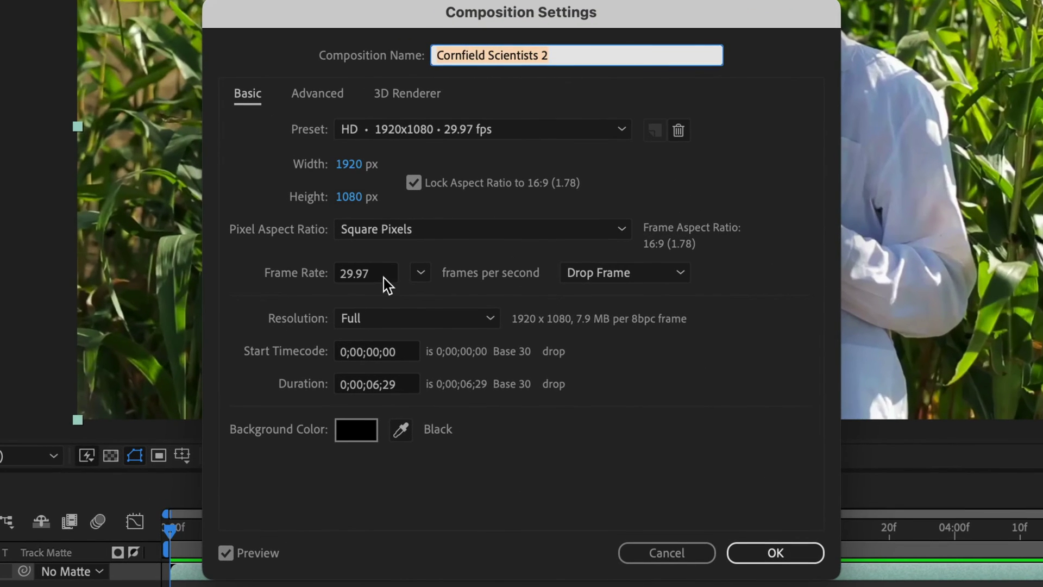
click(384, 278)
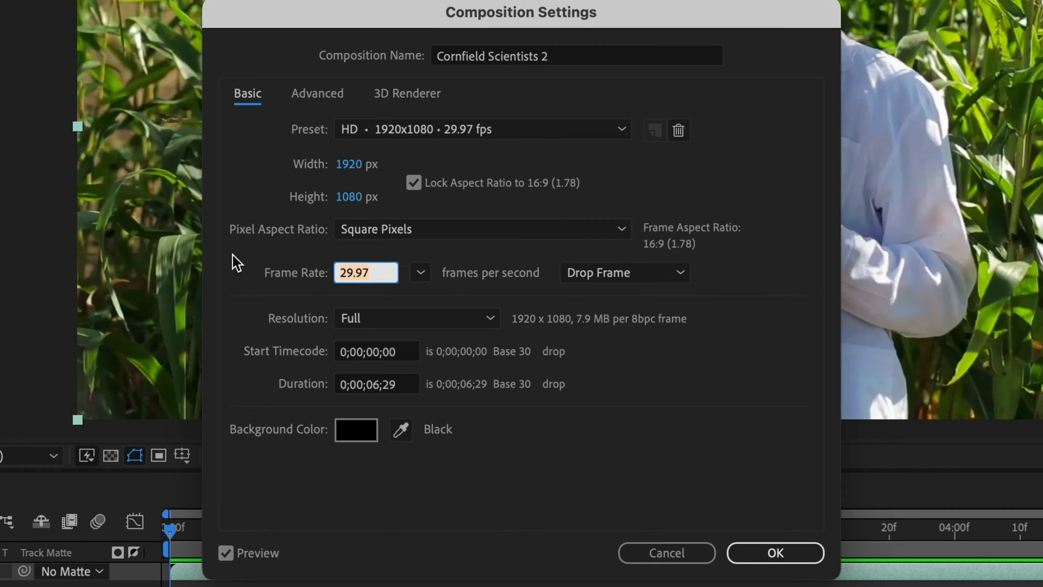
text(10)
key(Tab)
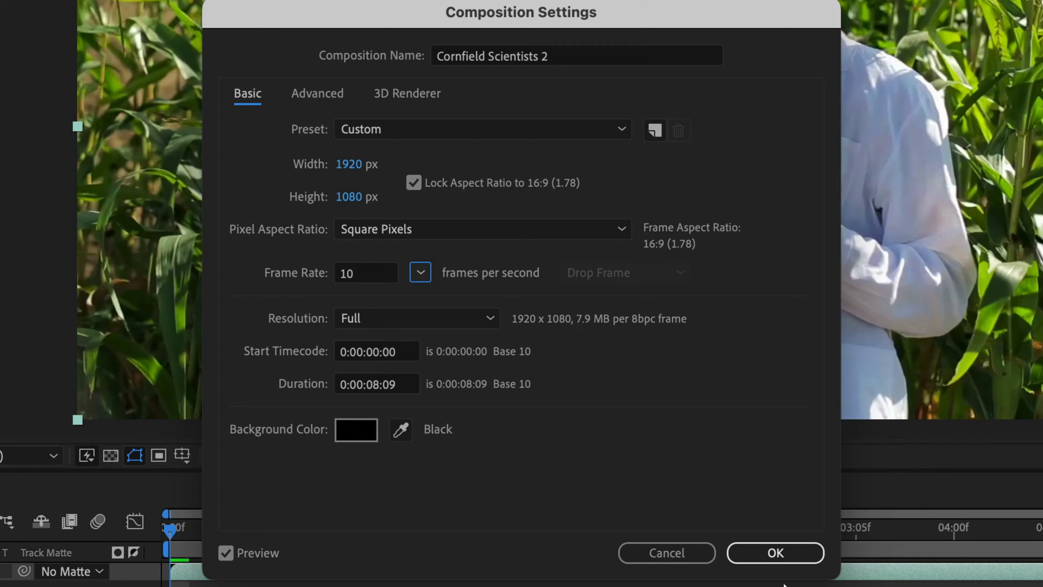
click(790, 560)
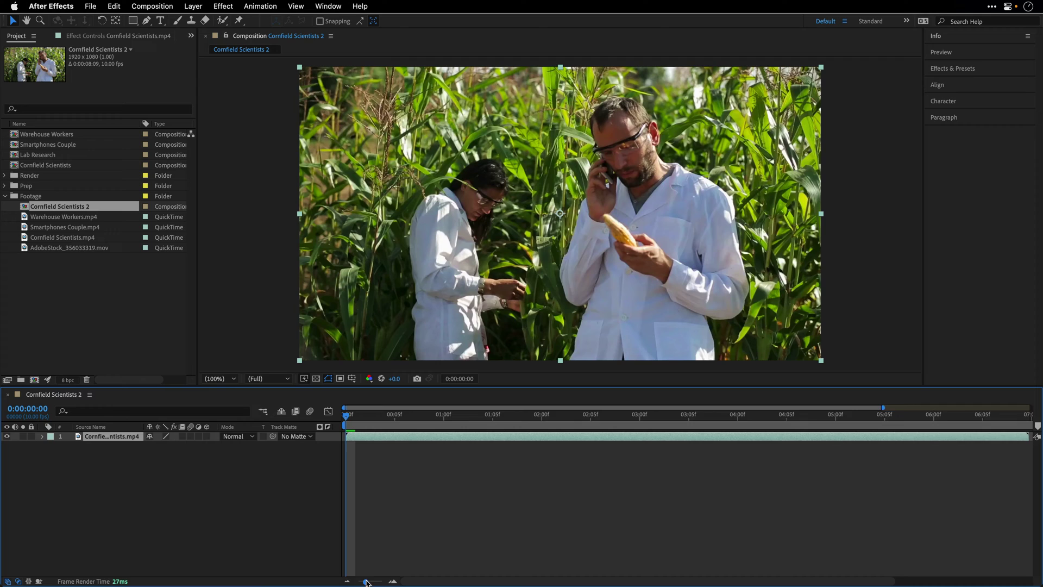
Step: End the work area at 07:00, trim the comp to it, and preview the result
drag(367, 583, 353, 582)
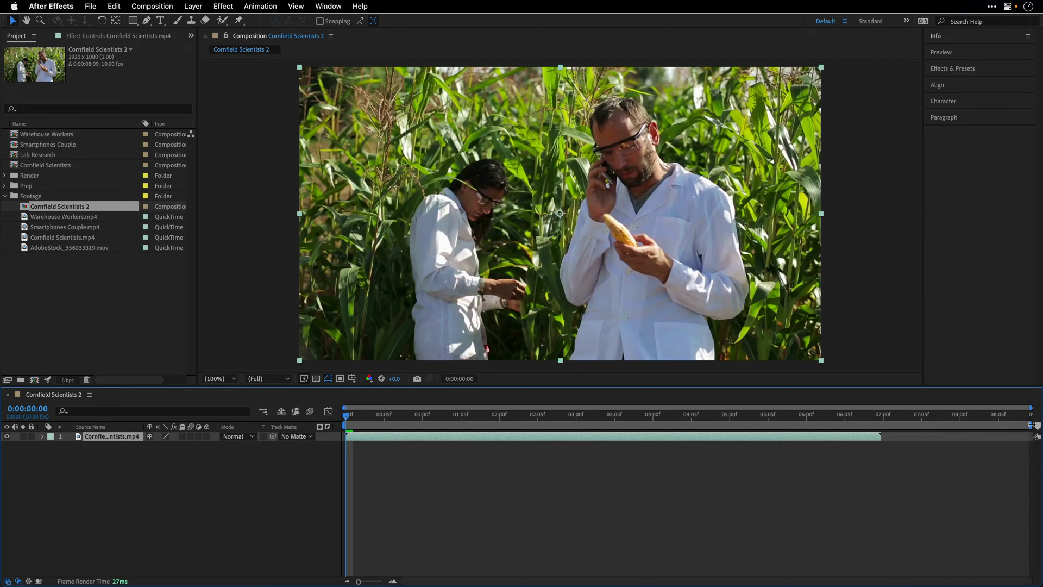
drag(1031, 426, 882, 424)
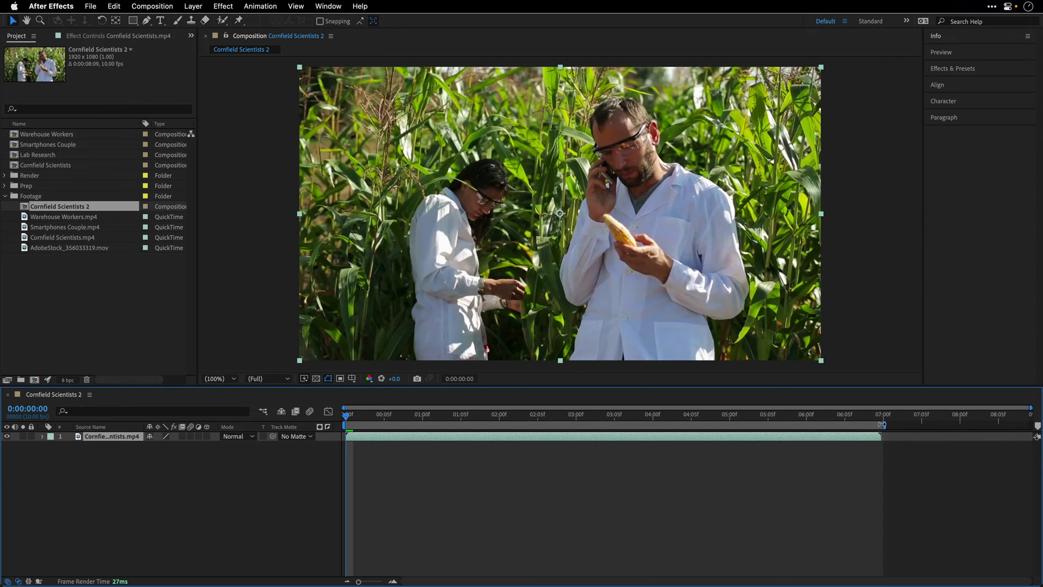
right_click(618, 425)
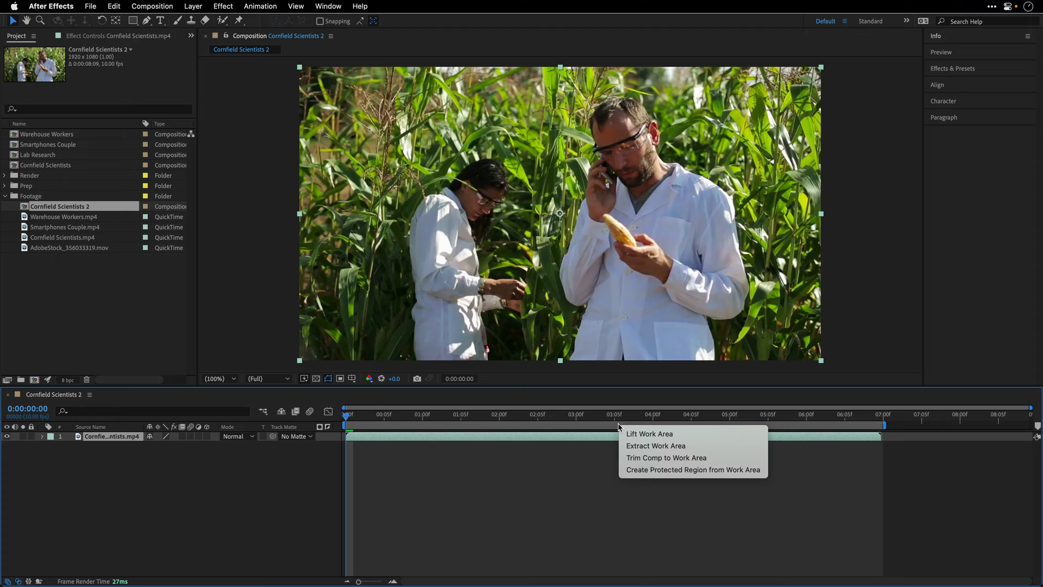
click(636, 458)
key(space)
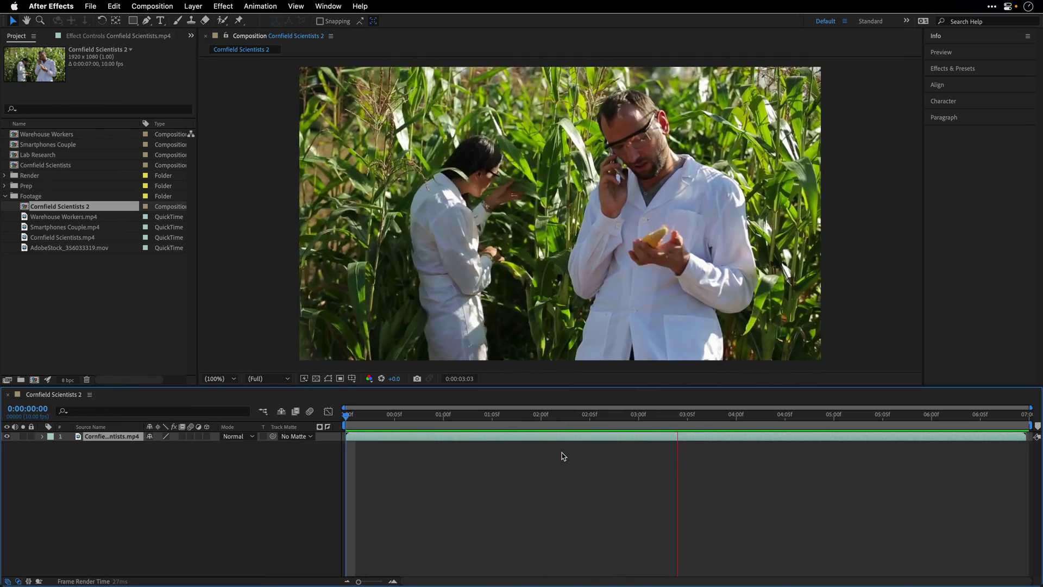
key(space)
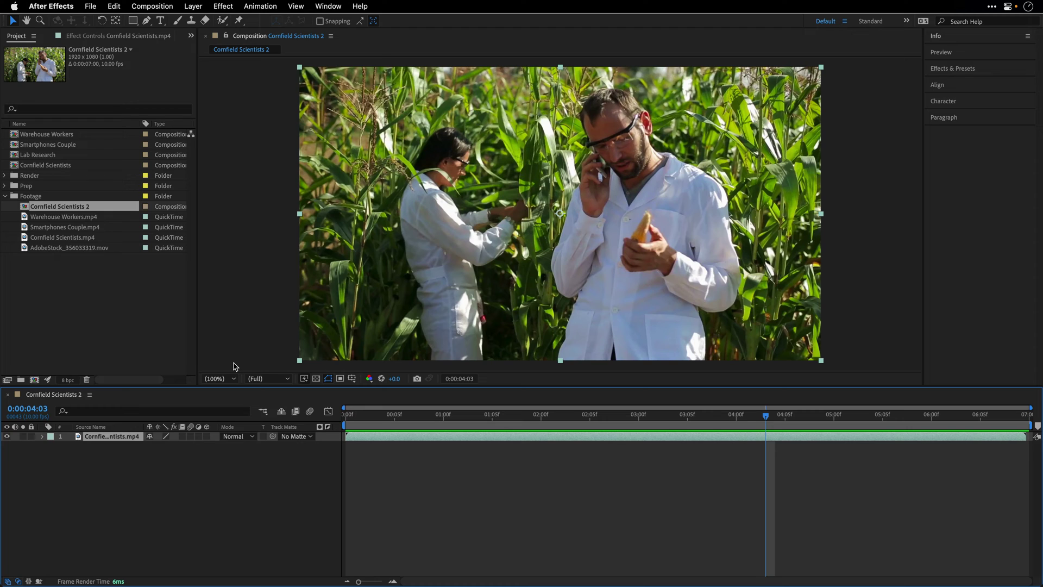
click(146, 6)
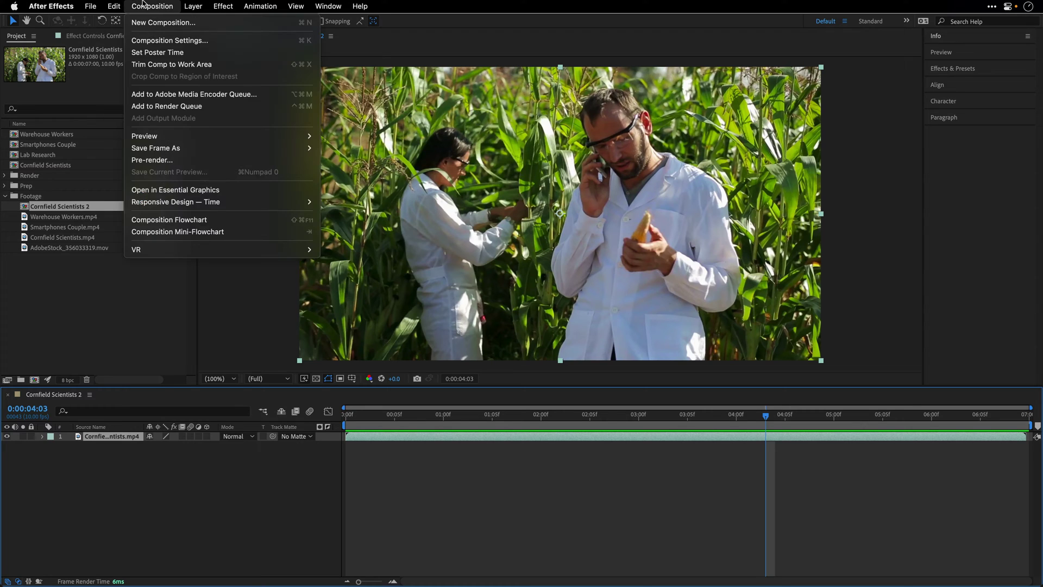
Step: Render Cornfield Scientists 2 as Cornfield Scientists Fill.mp4 into a new Desktop Clips folder
click(157, 107)
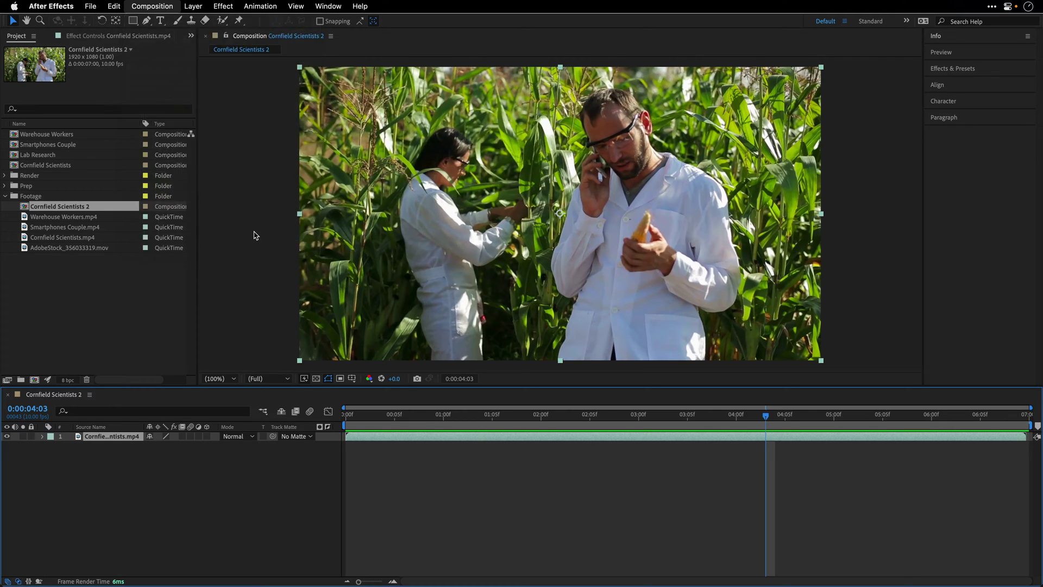
click(288, 461)
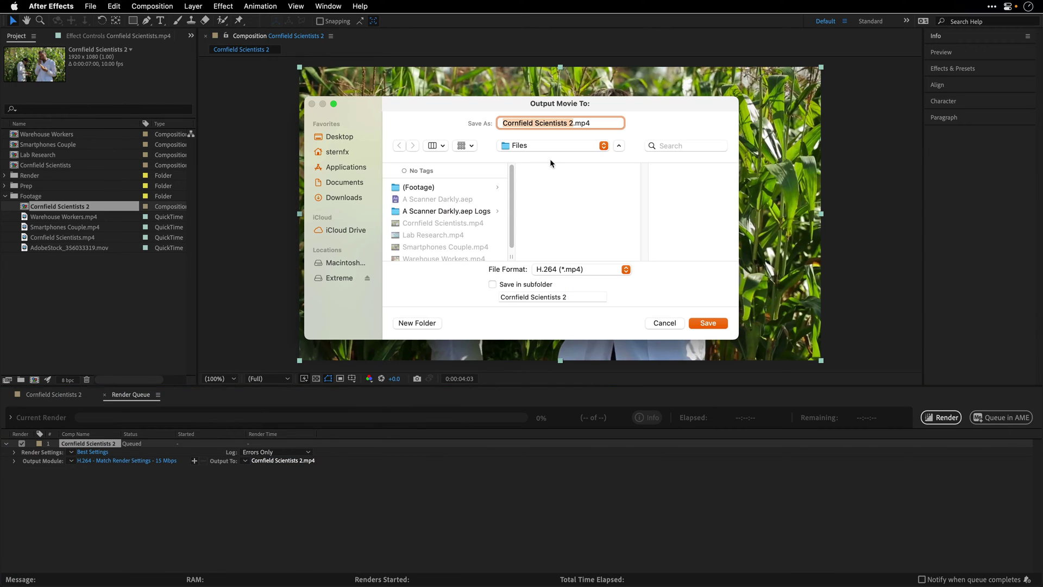
key(super+shift+d)
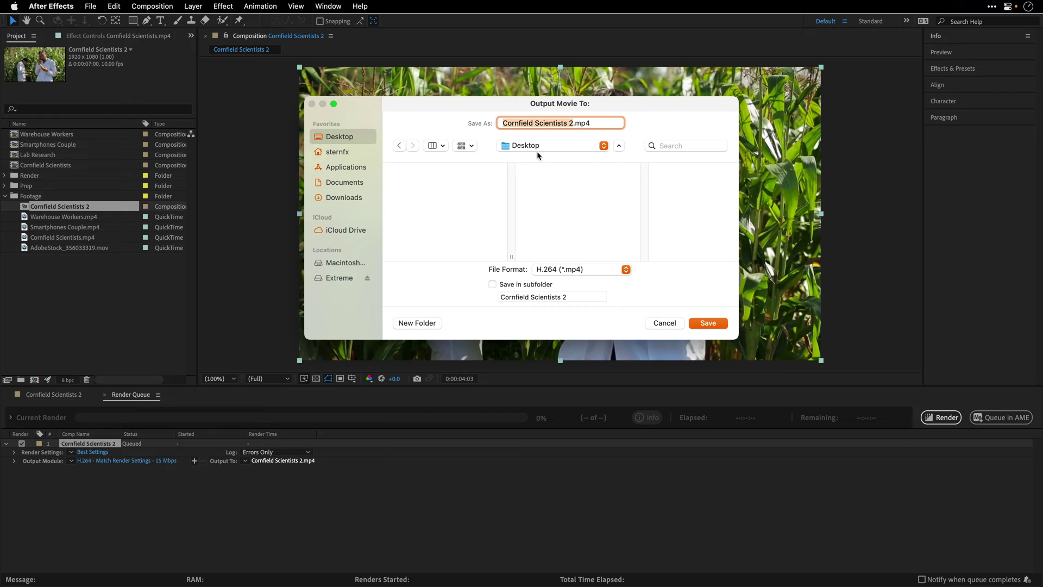
click(423, 322)
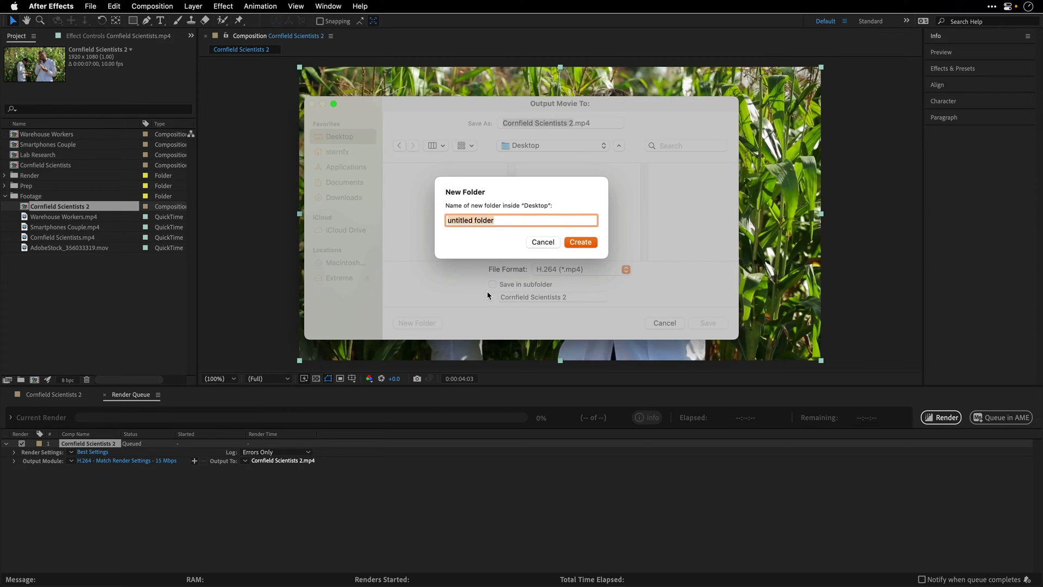
text(Clips)
click(589, 244)
click(572, 124)
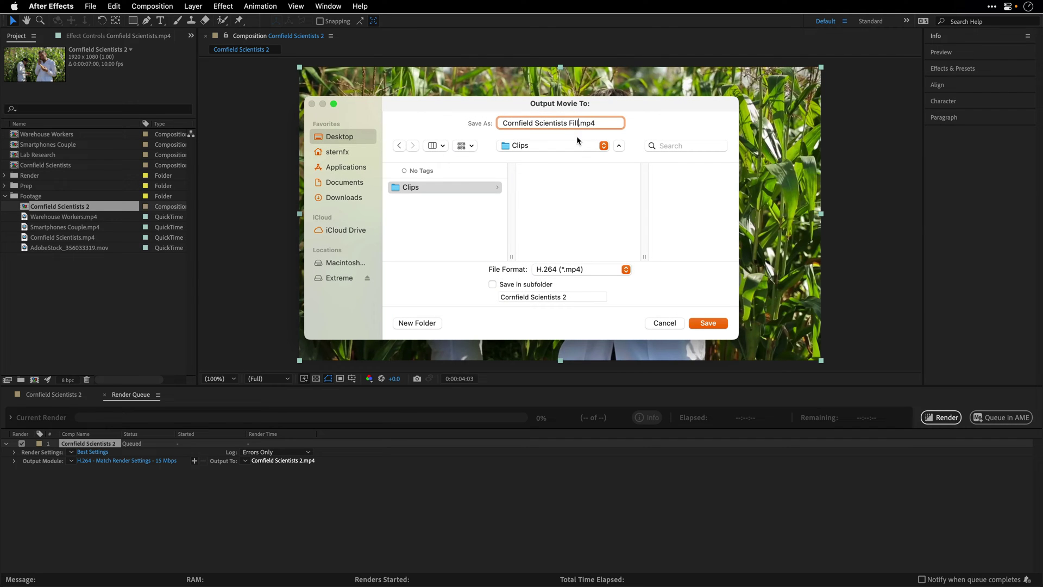
click(707, 324)
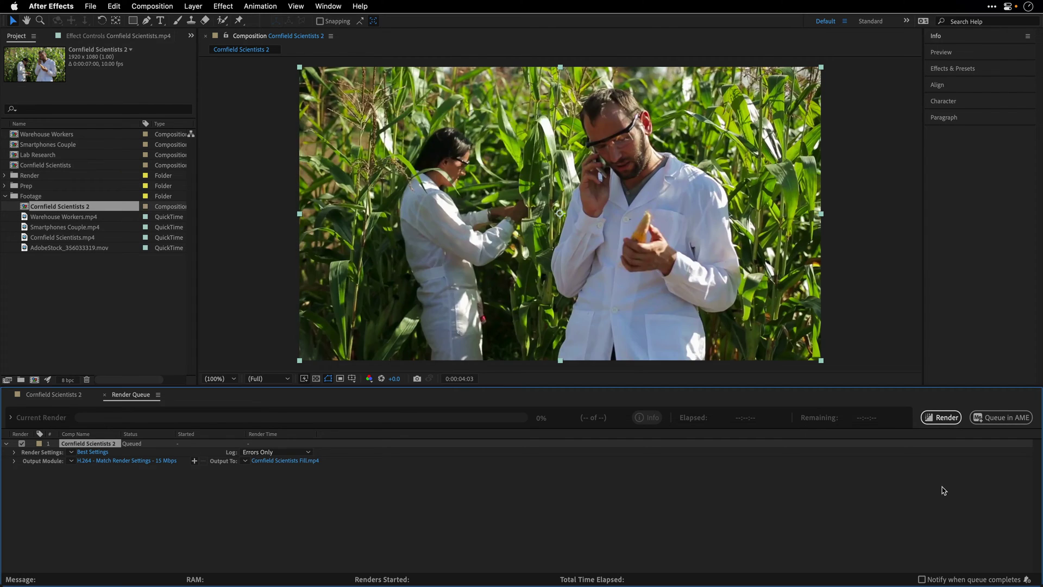
click(946, 417)
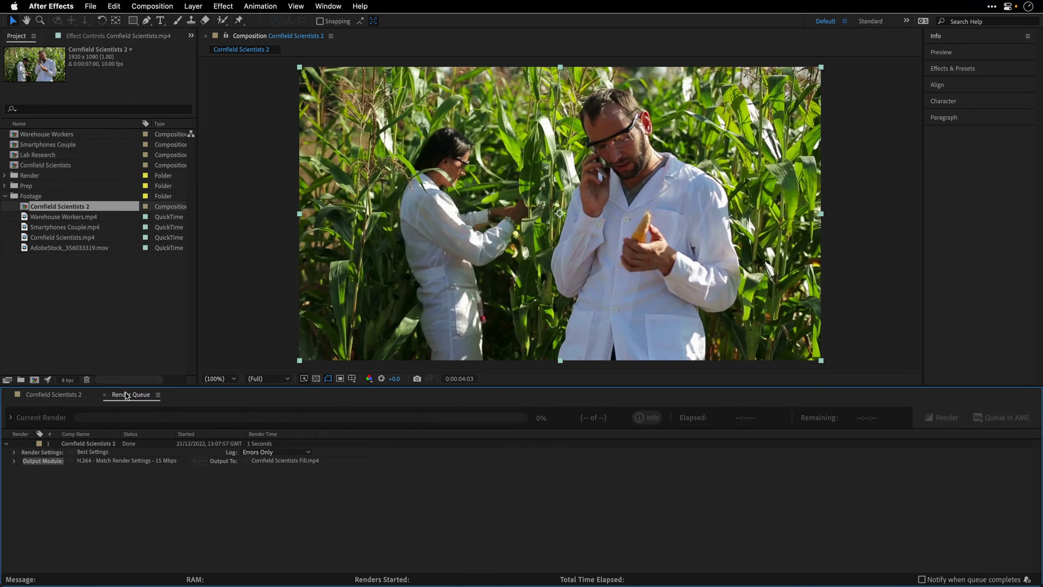
Step: Apply the Cartoon effect to the Cornfield Scientists 2 footage layer
click(52, 398)
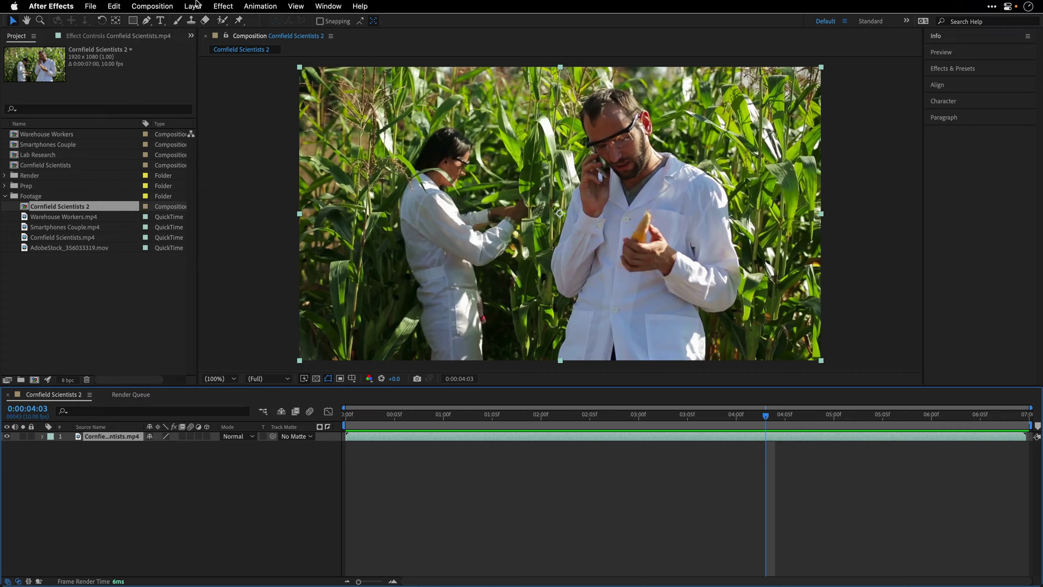
click(224, 5)
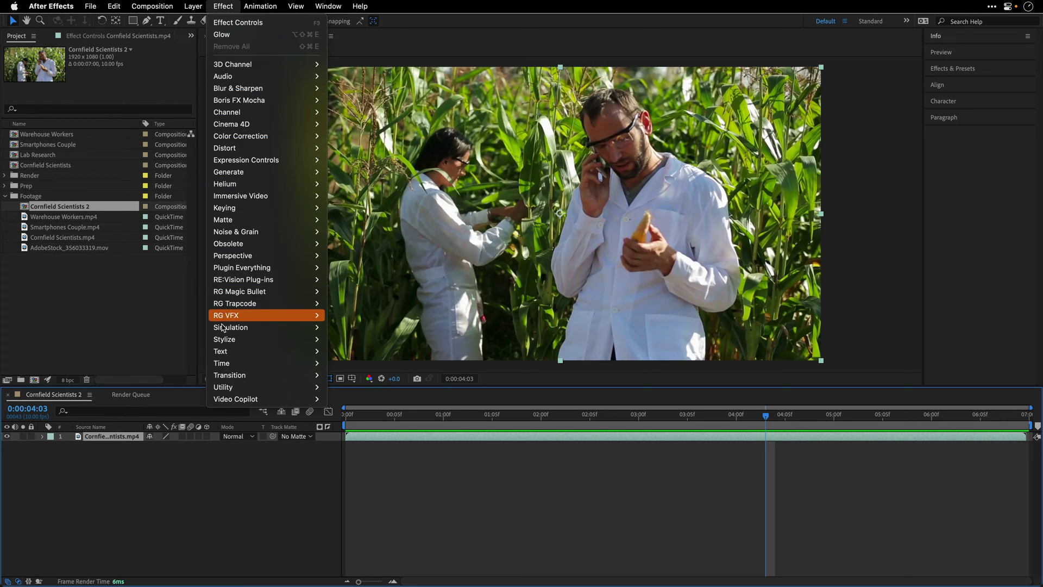
mouse_move(222, 340)
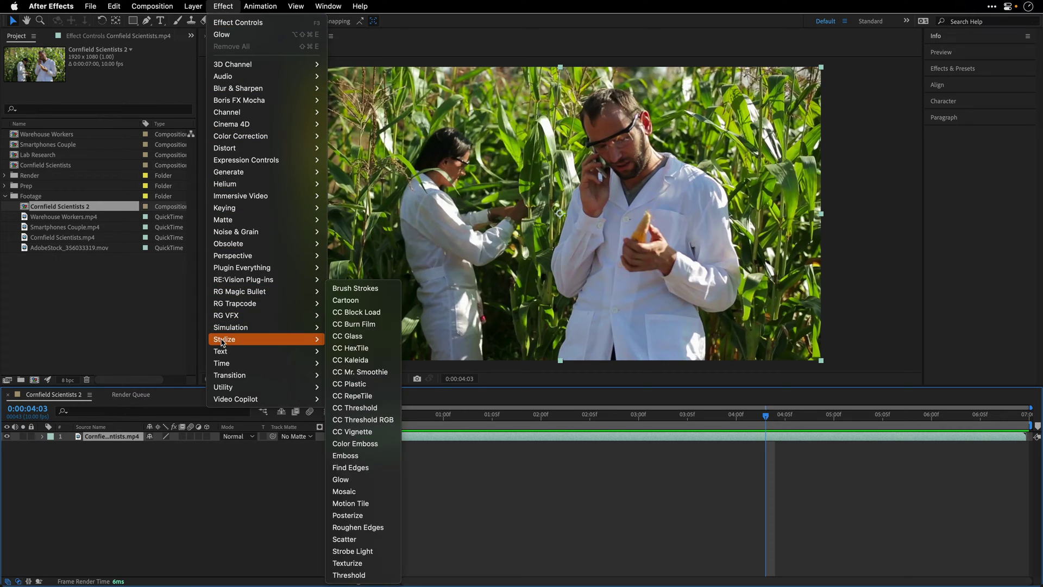
click(348, 300)
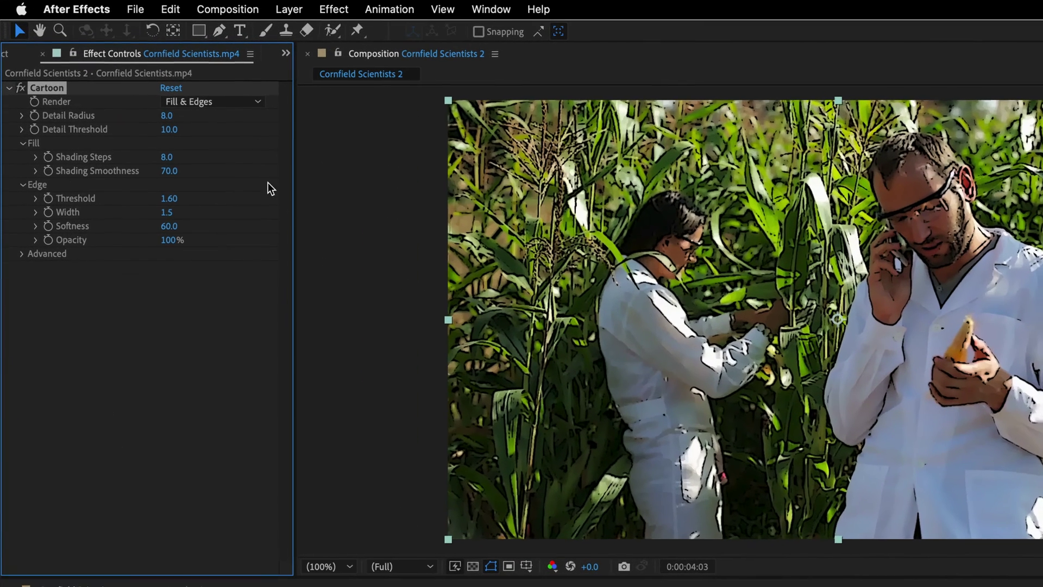
Step: Set Cartoon to render Edges only, with Edge Threshold 2 and Width 2
click(207, 102)
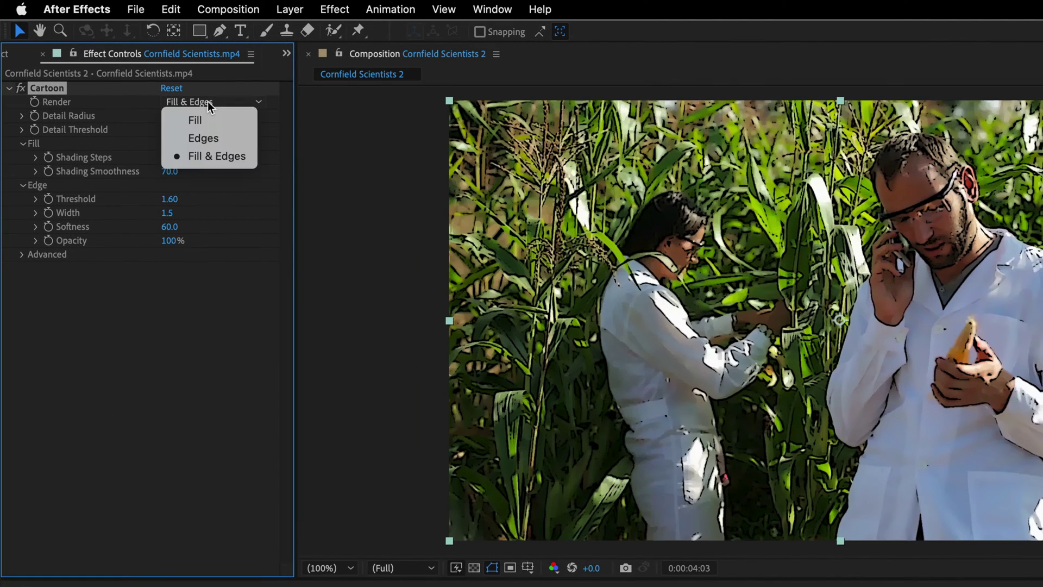
click(210, 142)
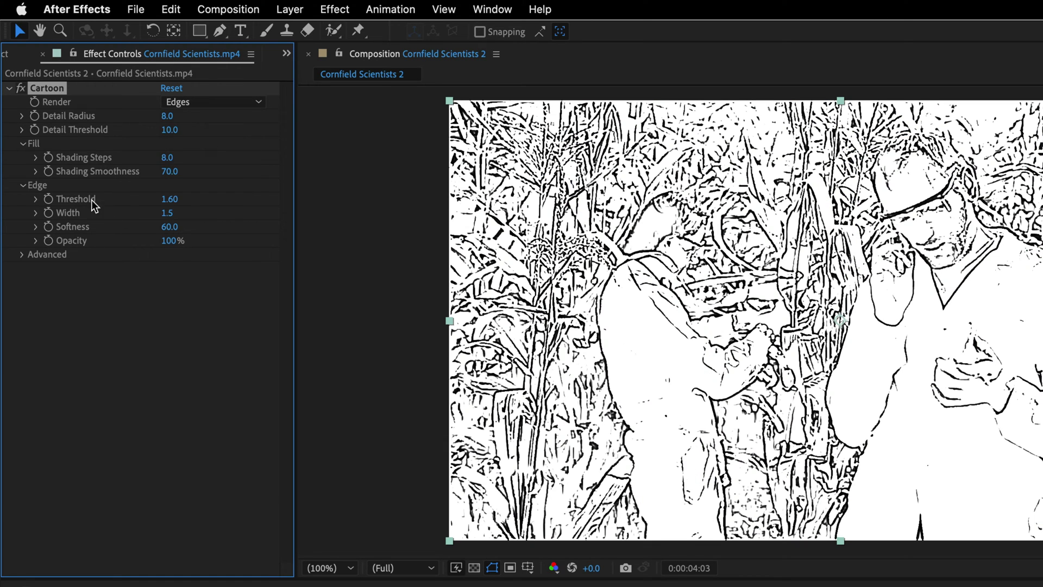
click(168, 199)
key(Tab)
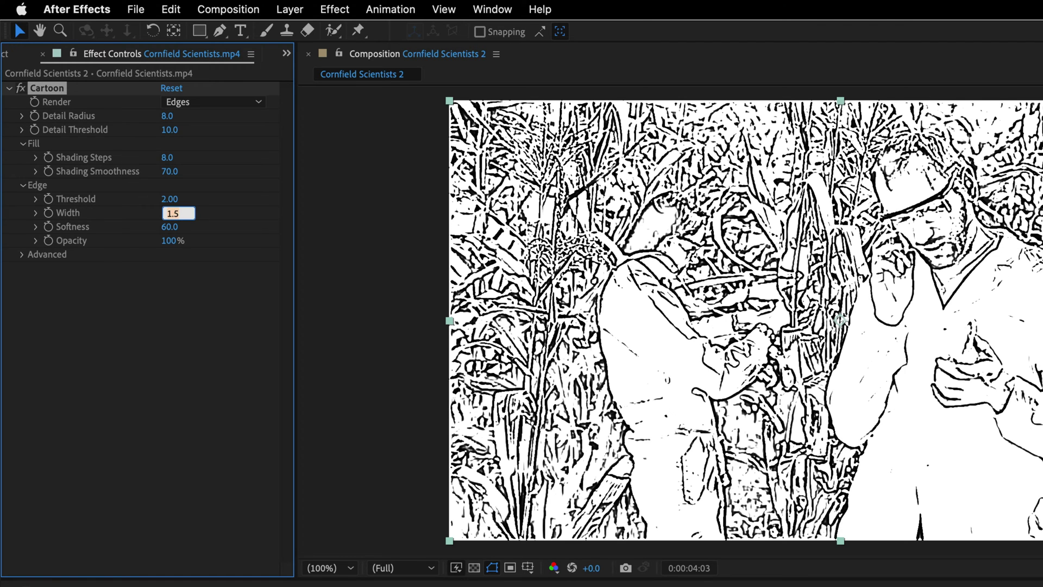
text(2)
key(Return)
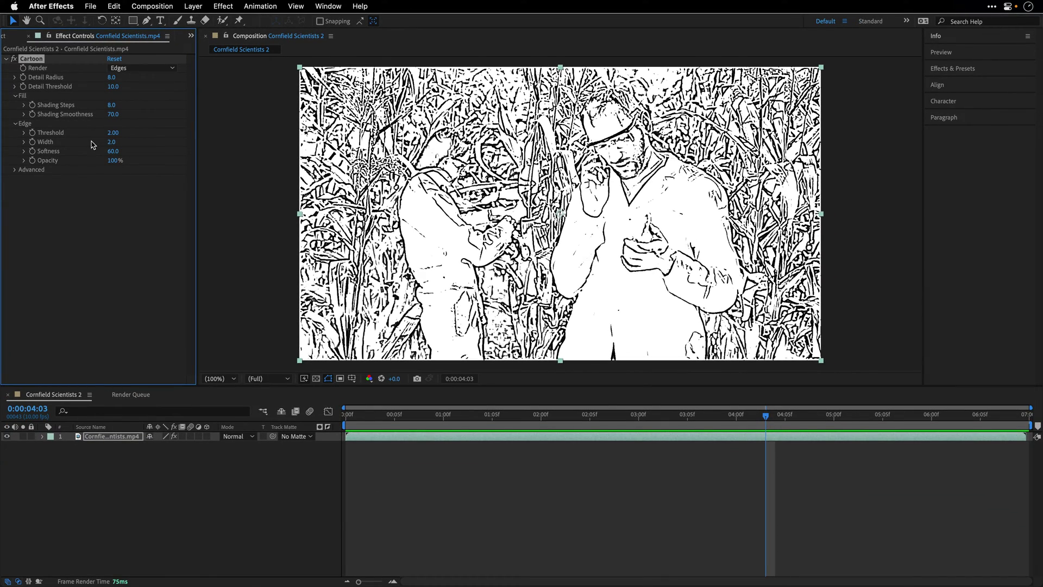
Step: Queue the edges-only comp, name the output Cornfield Scientists Edge.mp4, and render it
key(super+m)
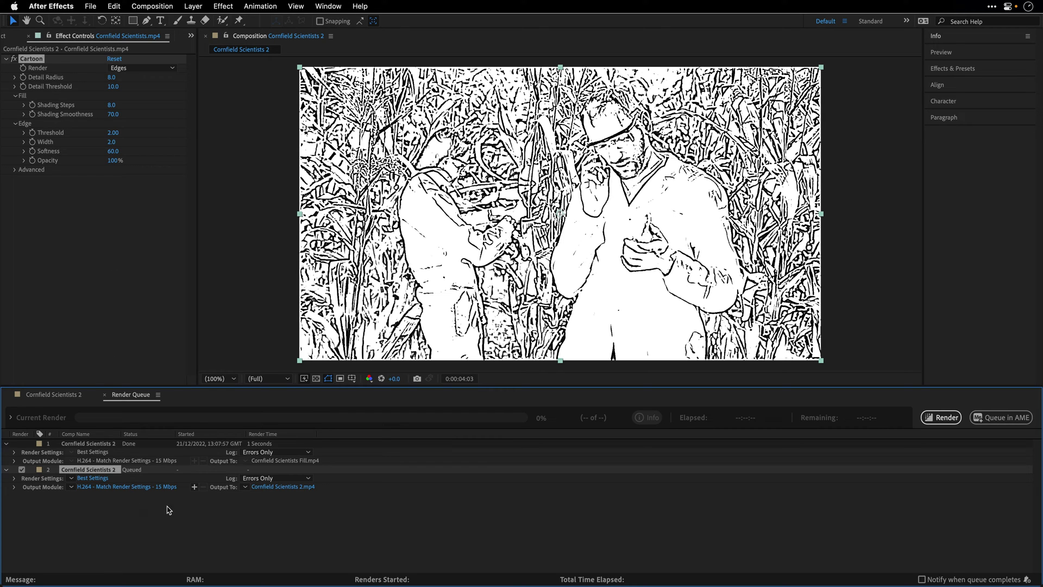
click(268, 487)
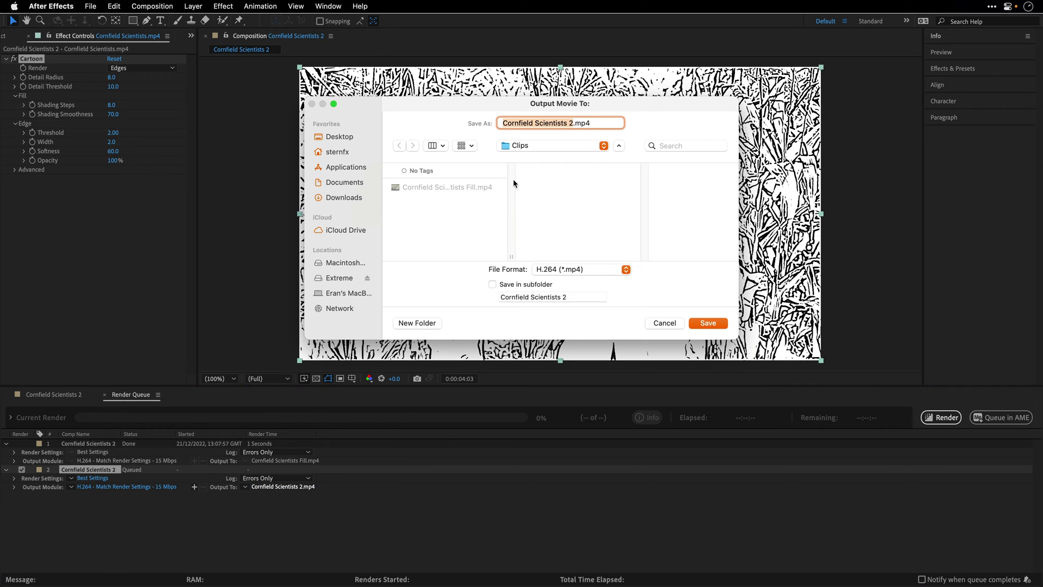
click(572, 123)
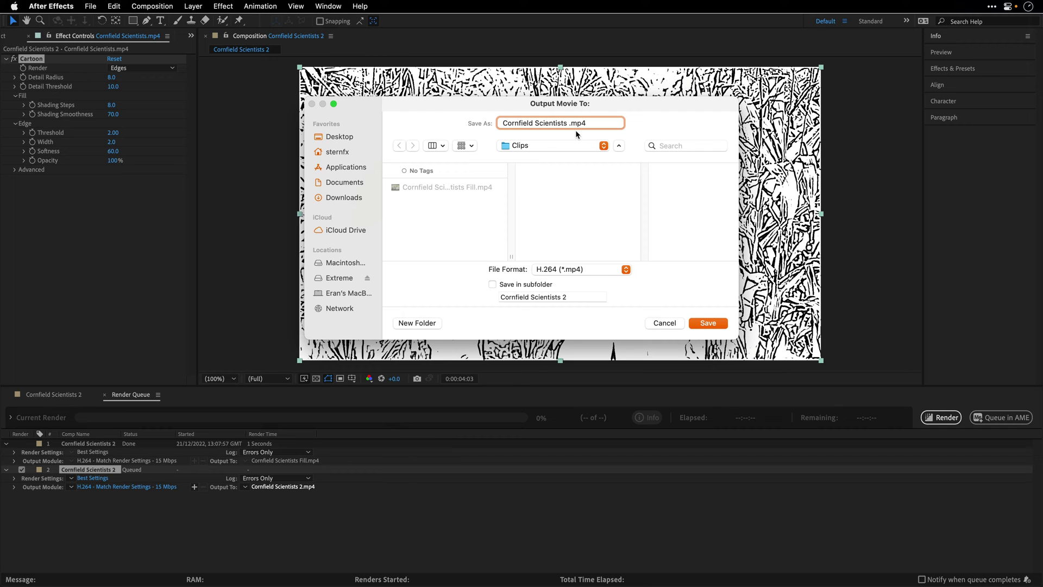
text(Edge)
click(708, 323)
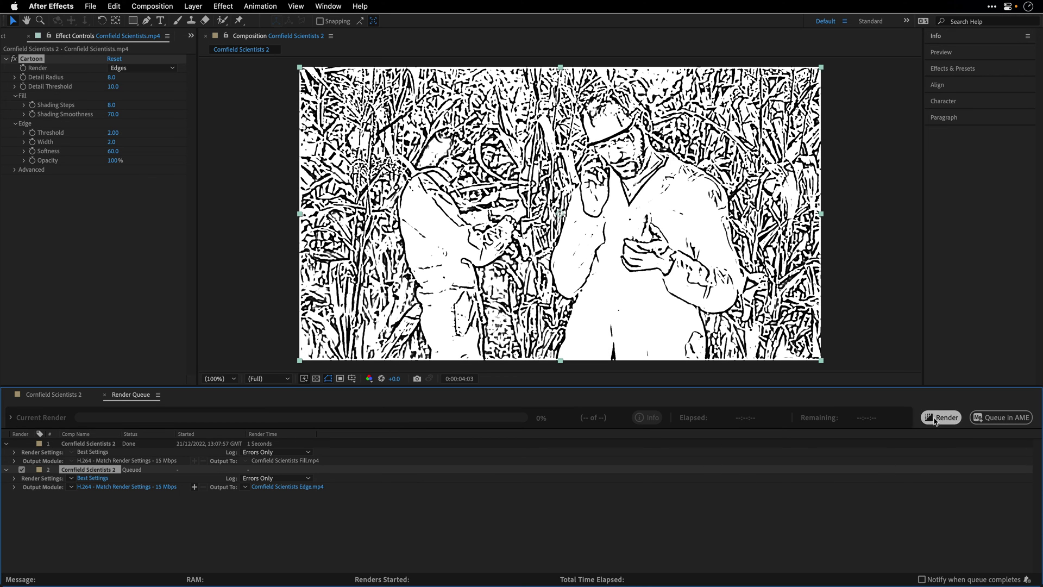
click(935, 419)
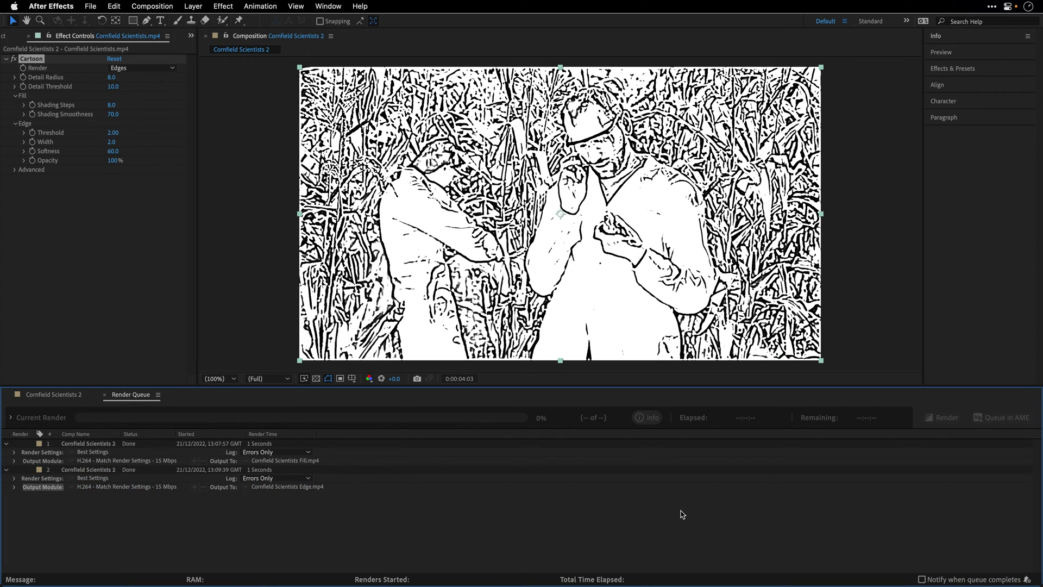
Step: In Photoshop, open Clips/Cornfield Scientists Edge.mp4 as a smart object
key(super+Tab)
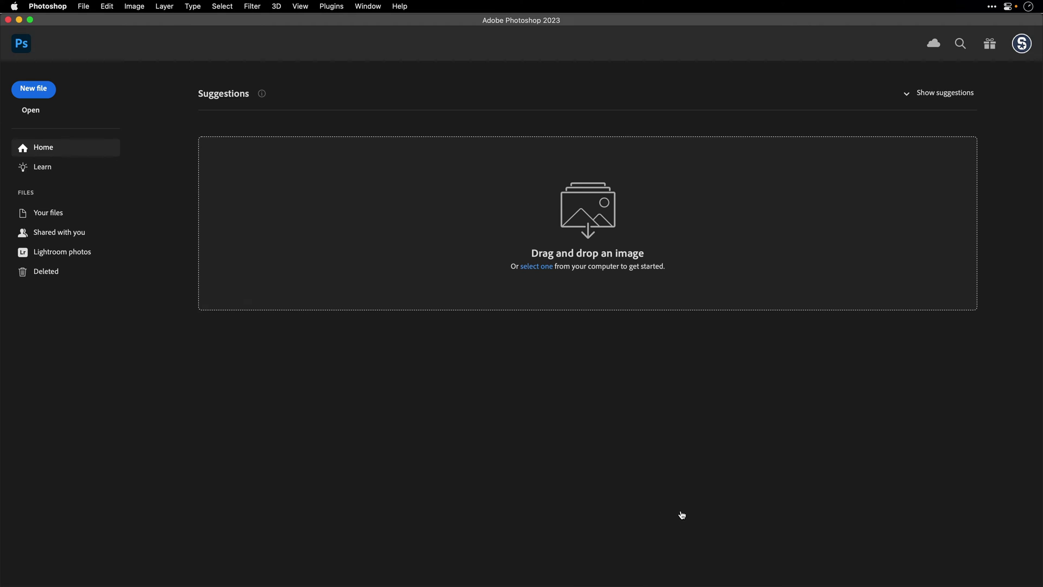
click(115, 9)
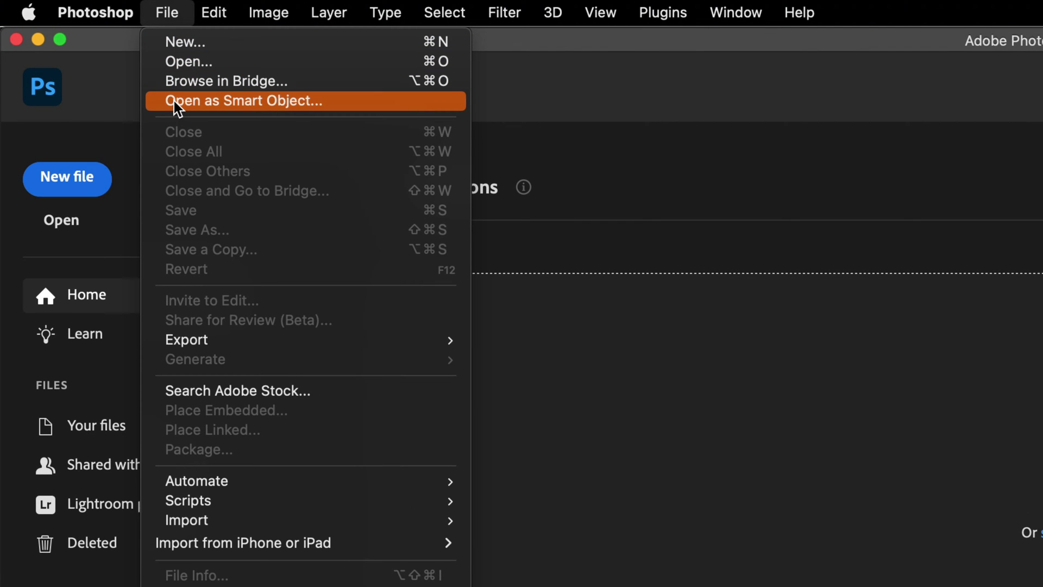
click(174, 101)
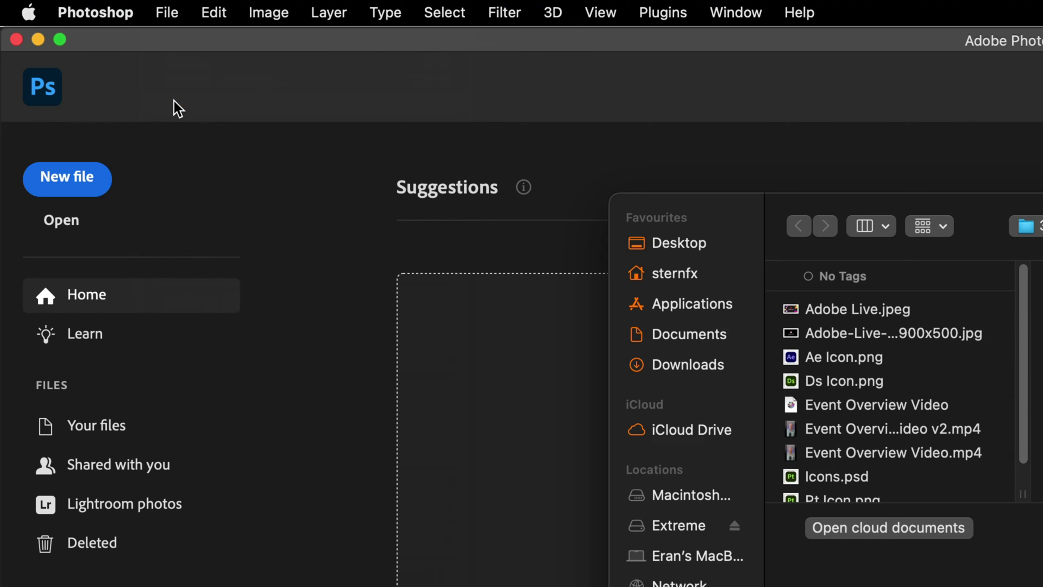
click(864, 313)
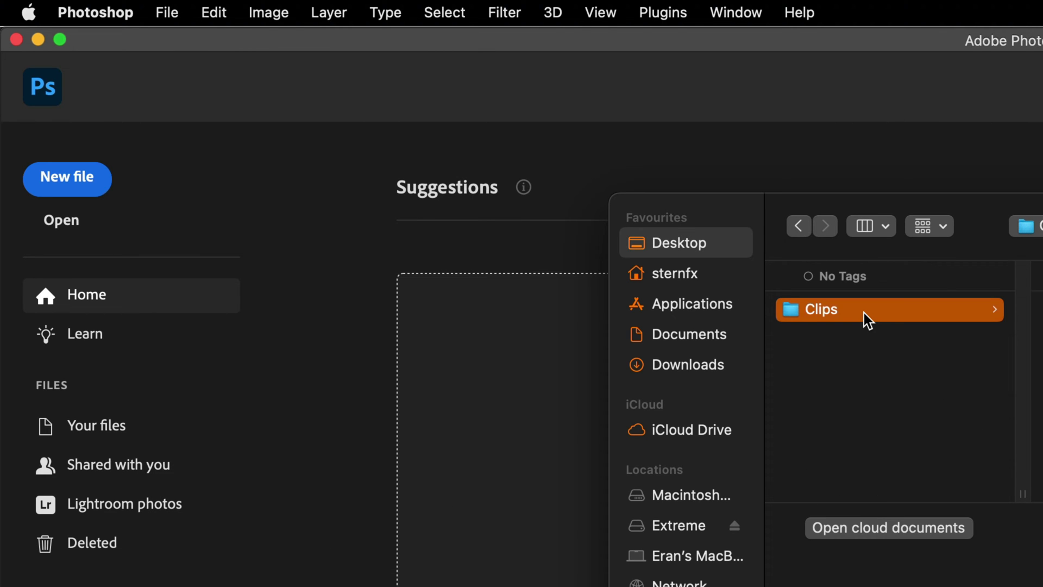
click(906, 312)
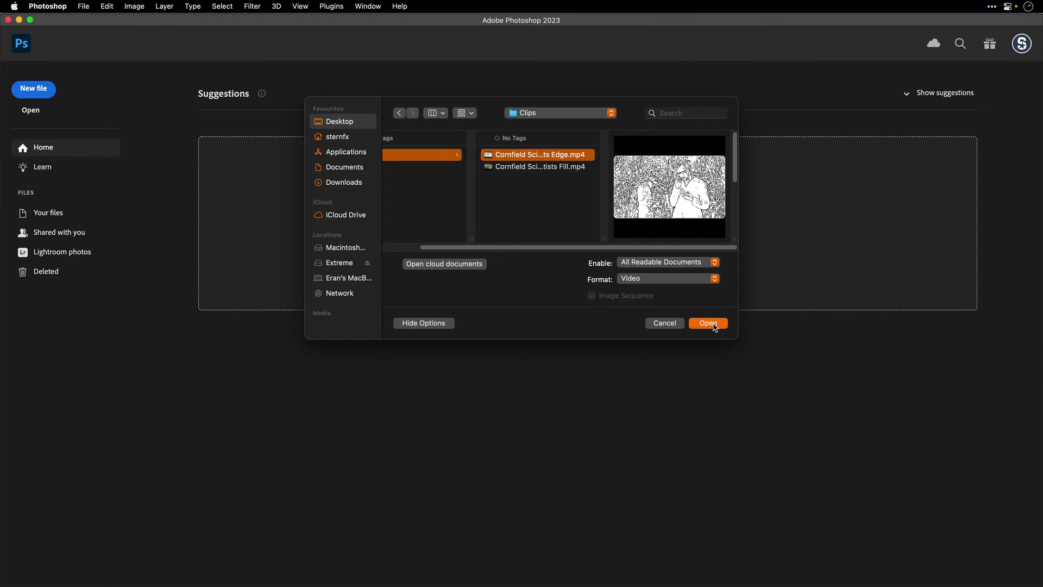
click(844, 487)
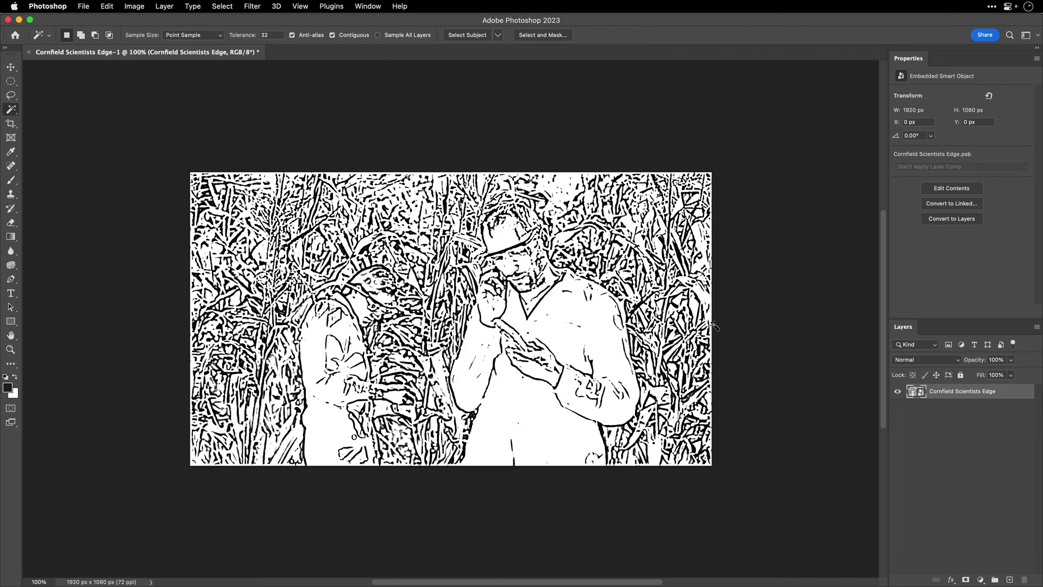
Step: Show the Timeline panel, create a video timeline for the Edge clip, and scrub through it
click(371, 8)
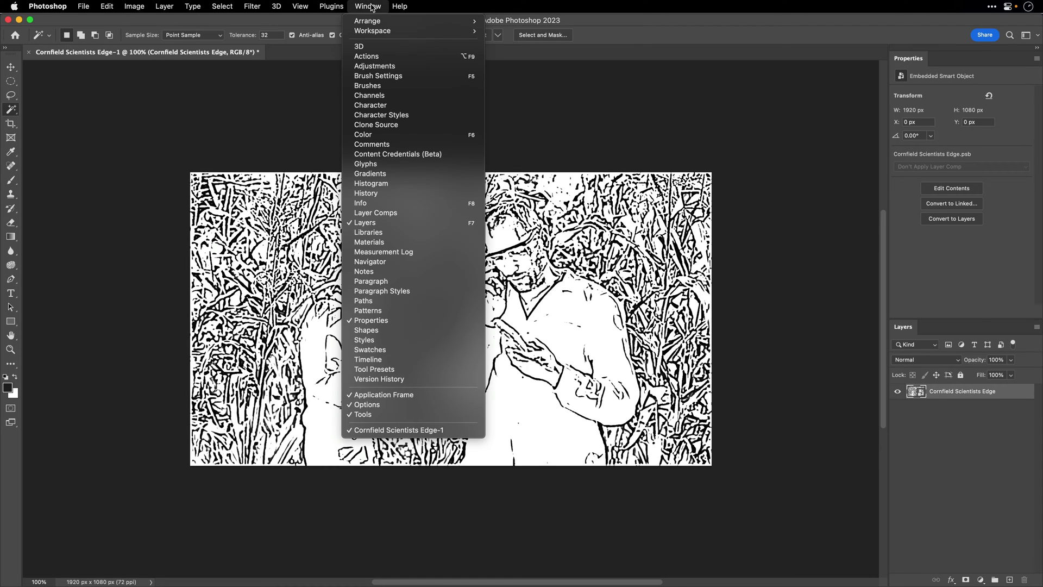
click(383, 360)
click(478, 558)
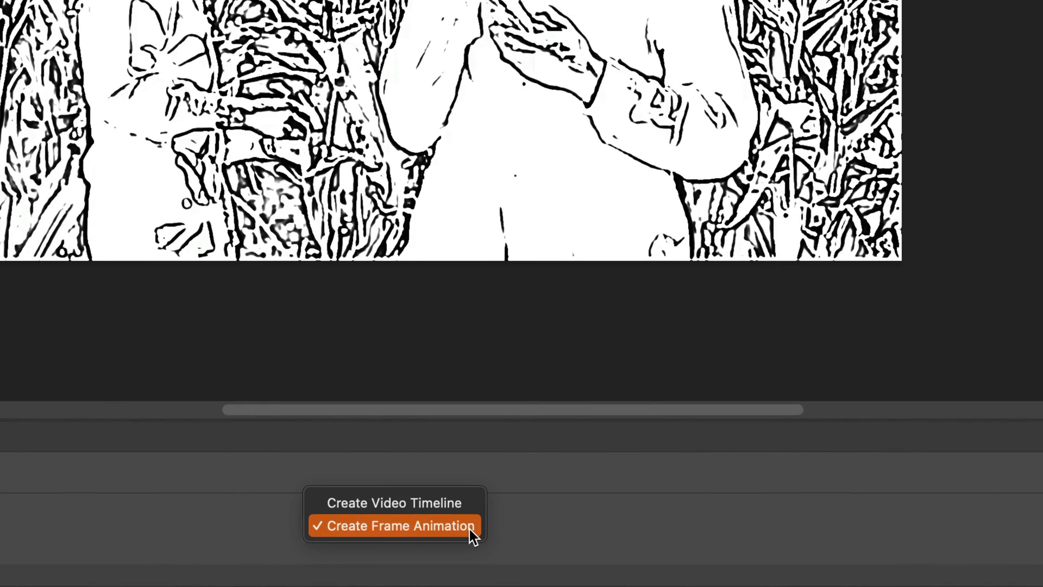
click(466, 505)
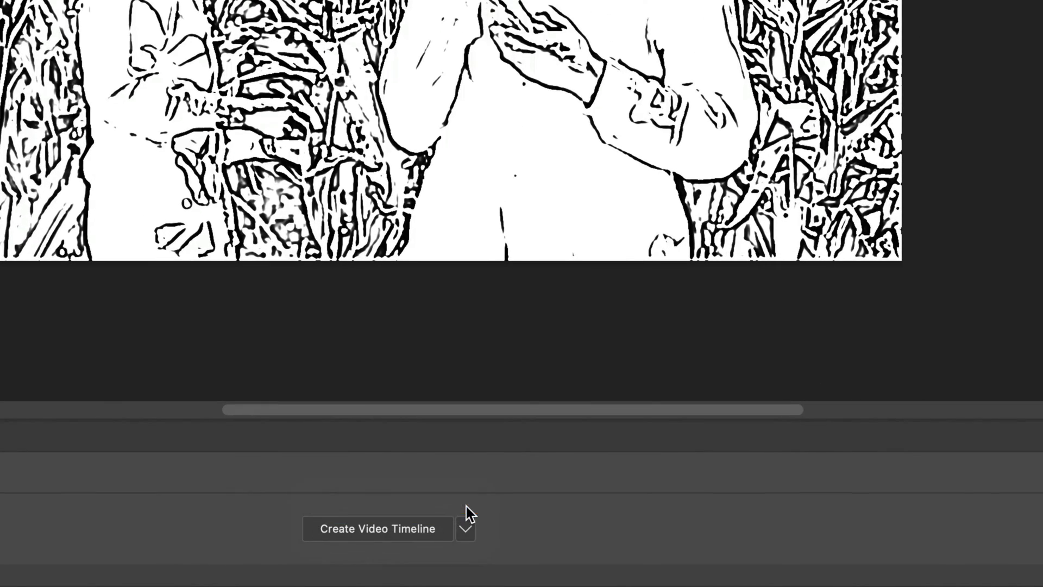
click(365, 537)
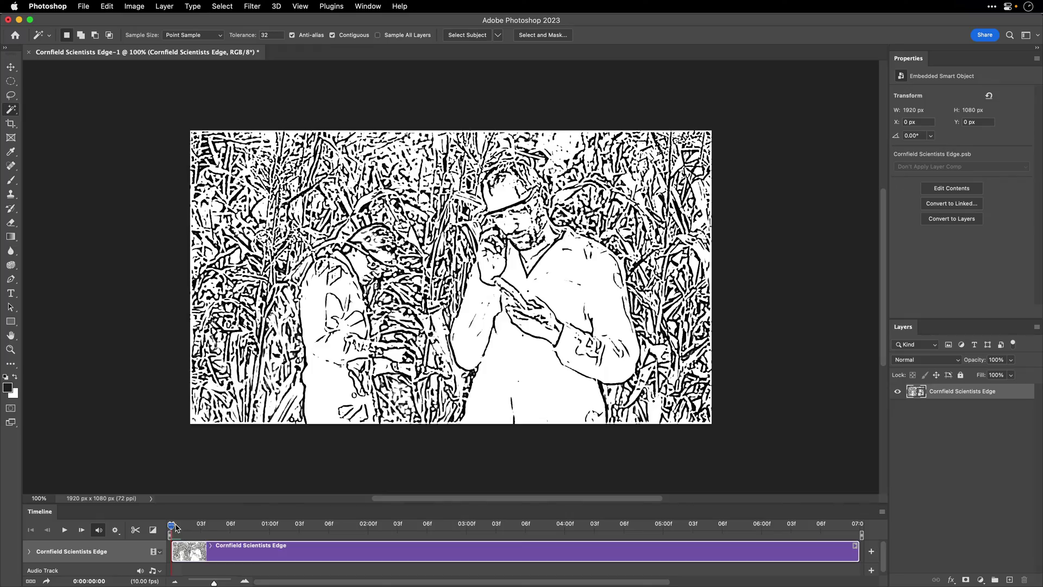
drag(179, 526, 351, 543)
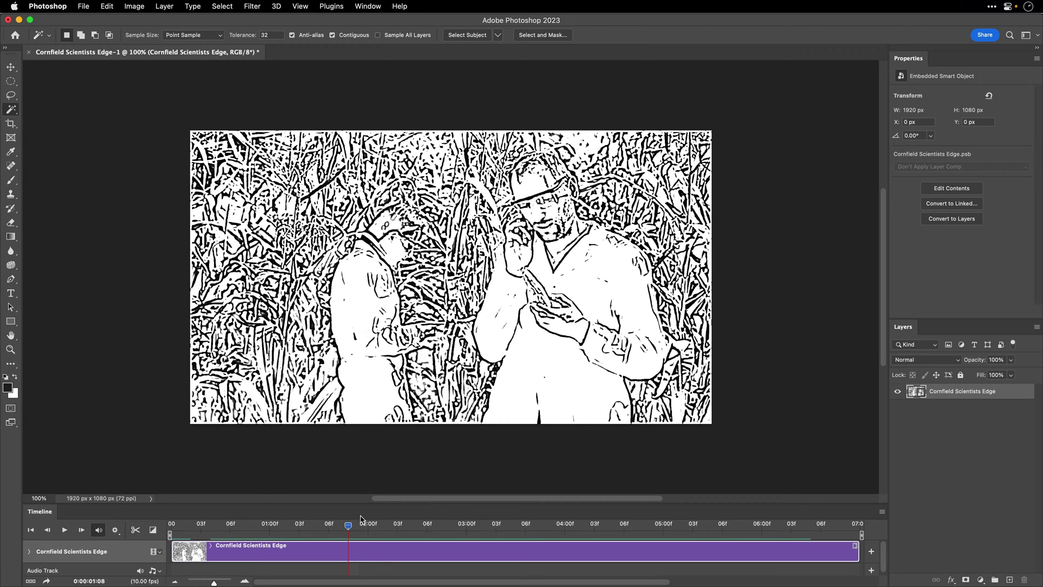
Step: Apply Oil Paint with Stylization 10, Cleanliness 10 and Lighting turned off
click(253, 7)
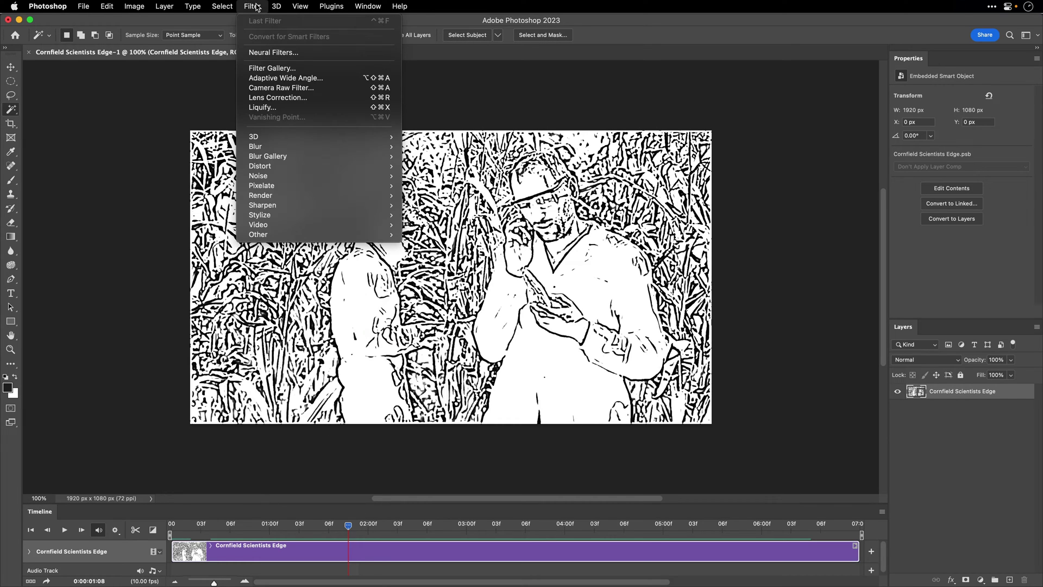
mouse_move(273, 217)
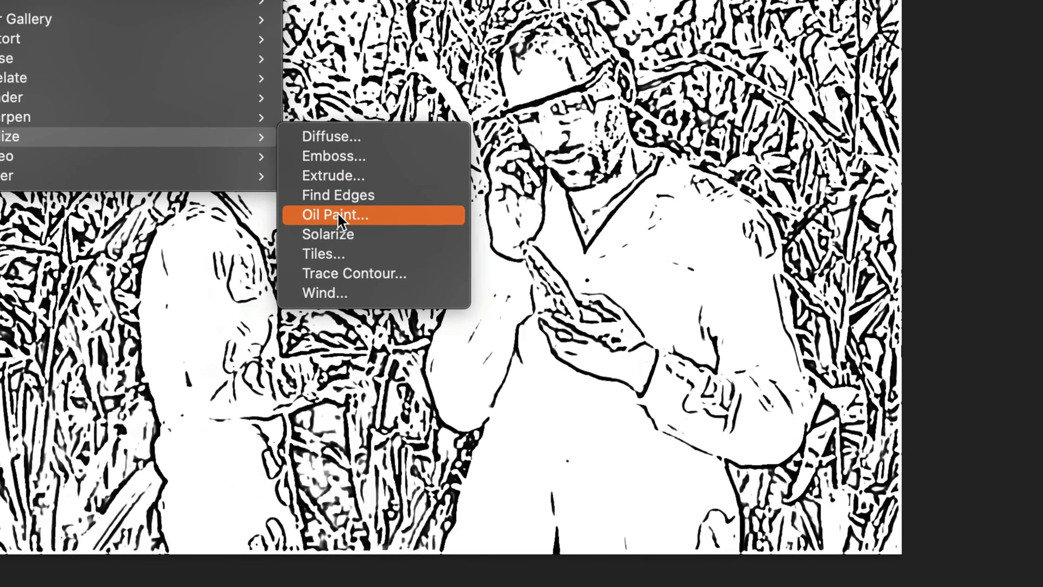
click(337, 214)
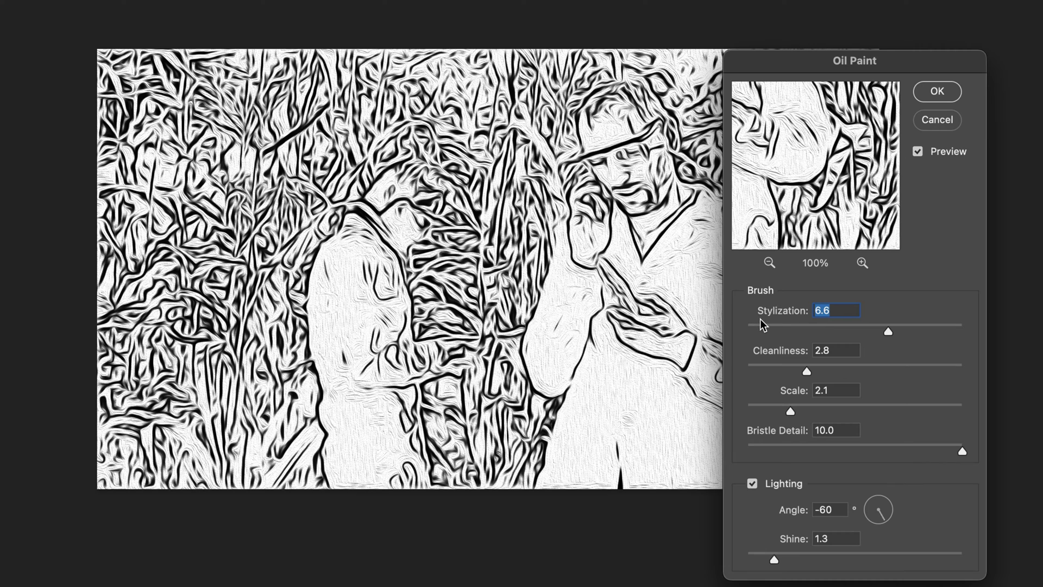
text(10)
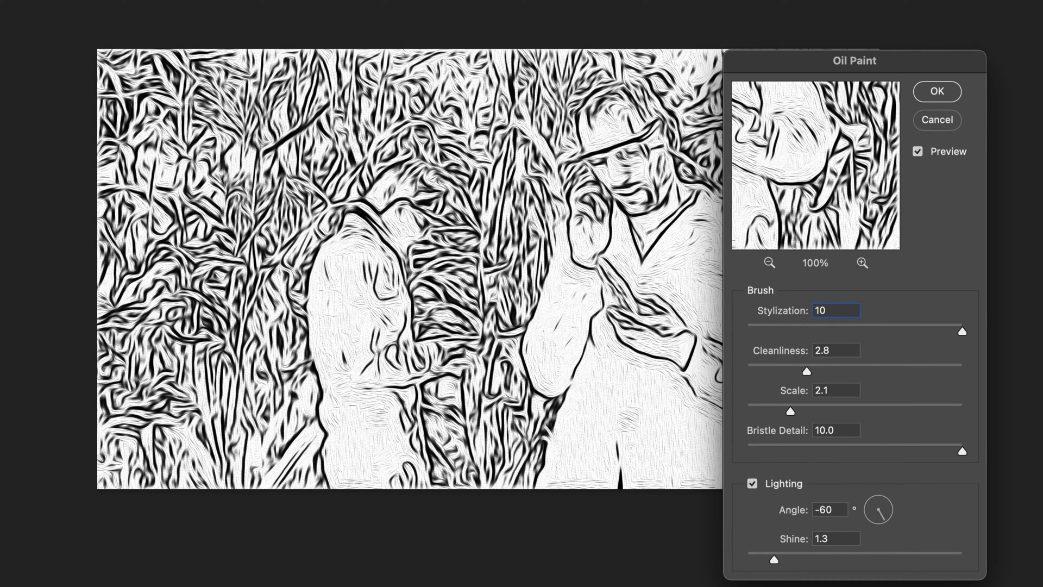
key(Tab)
drag(842, 376, 1001, 381)
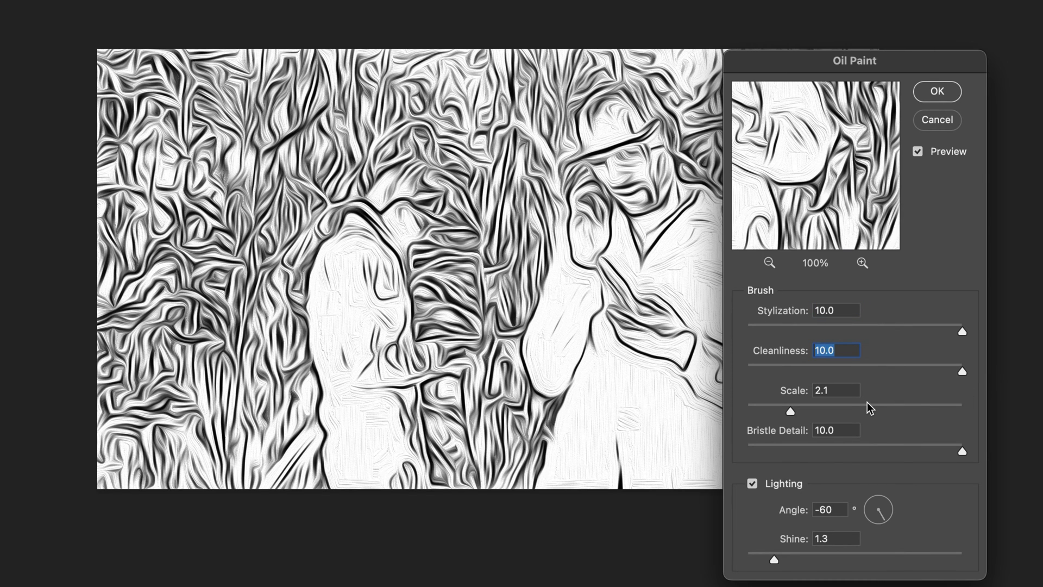
click(752, 483)
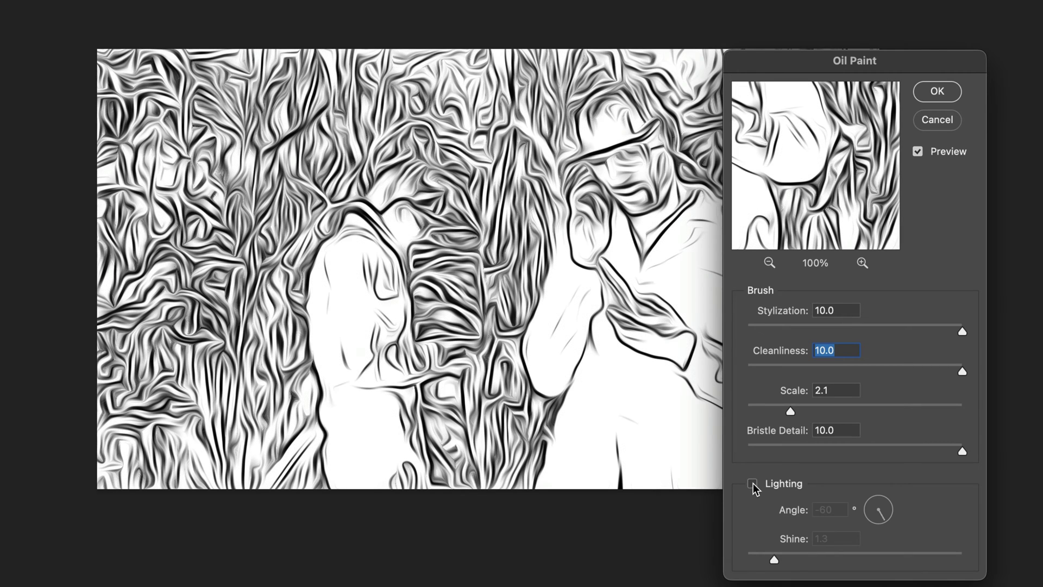
click(951, 92)
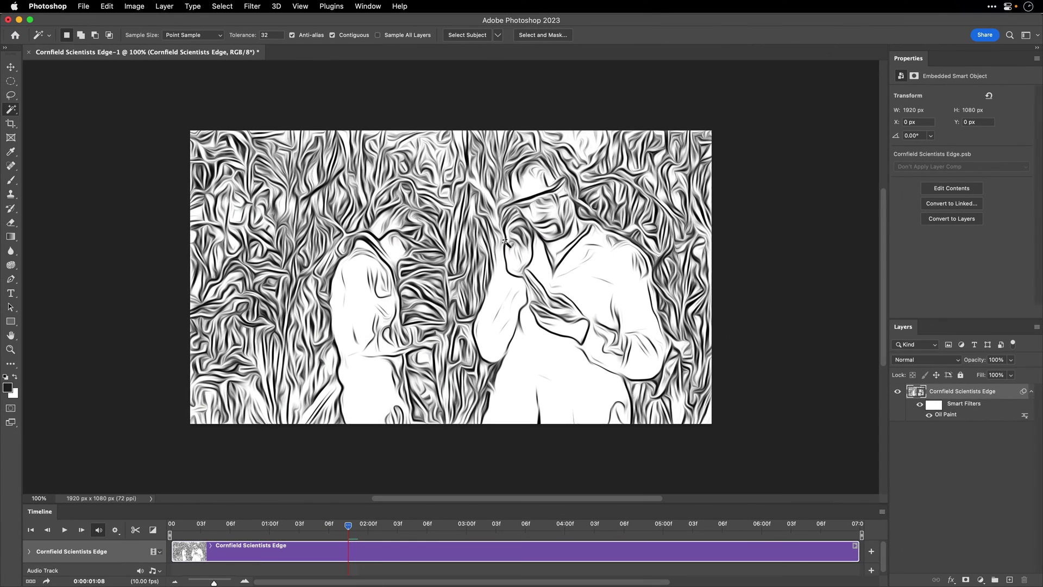
click(201, 525)
Step: Render the oil-painted clip as H.264 High Quality MP4 Cornfield Scientists Edge-1.mp4 into Clips
drag(201, 525, 172, 524)
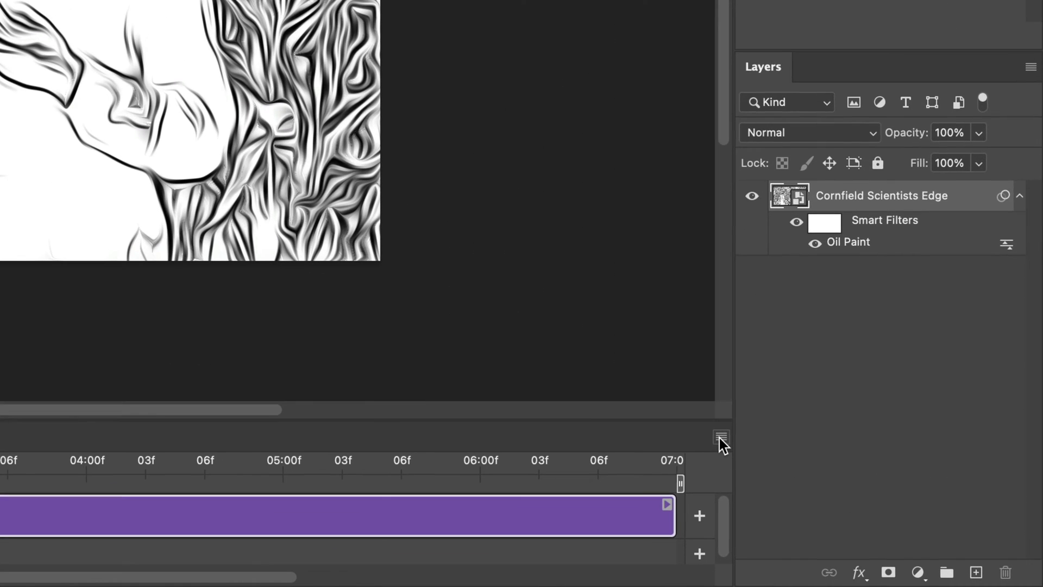
click(836, 491)
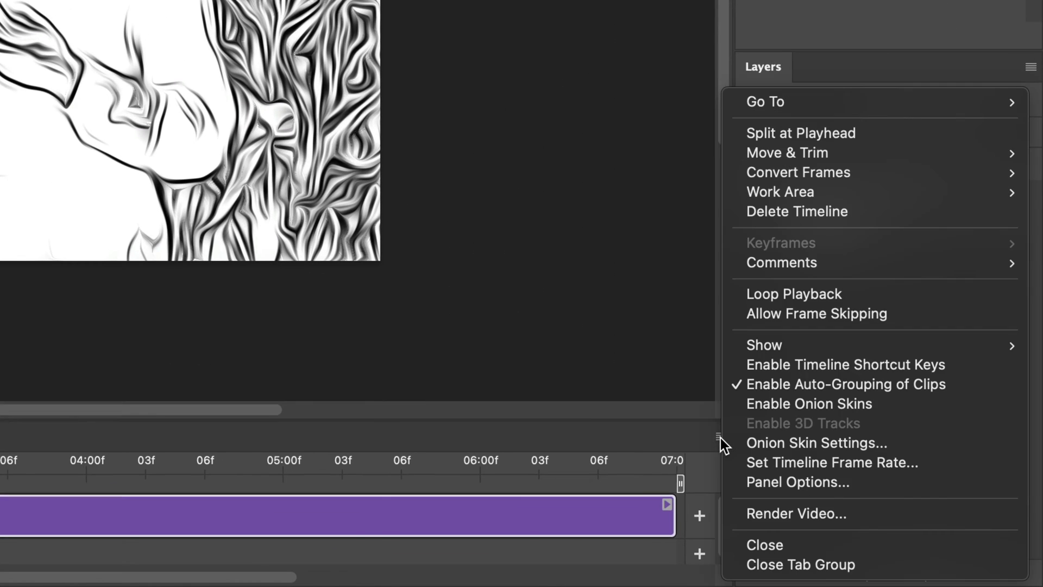
click(799, 517)
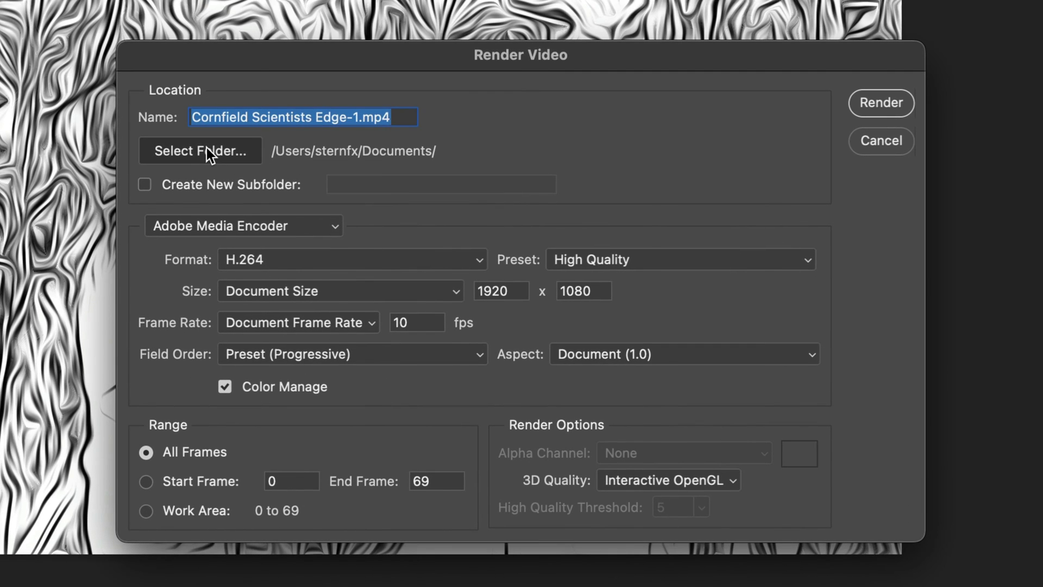
click(207, 151)
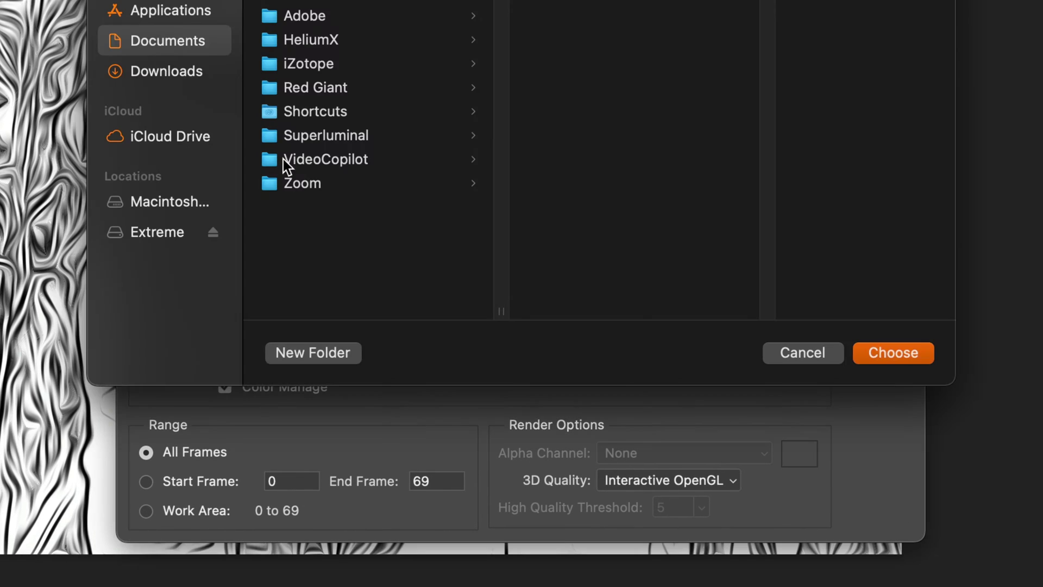
click(328, 15)
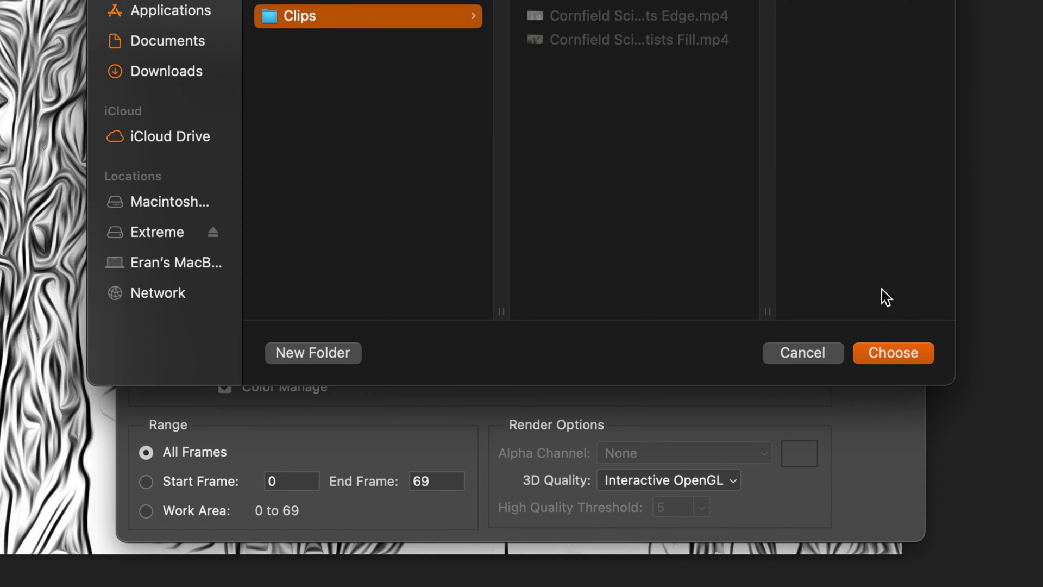
click(903, 353)
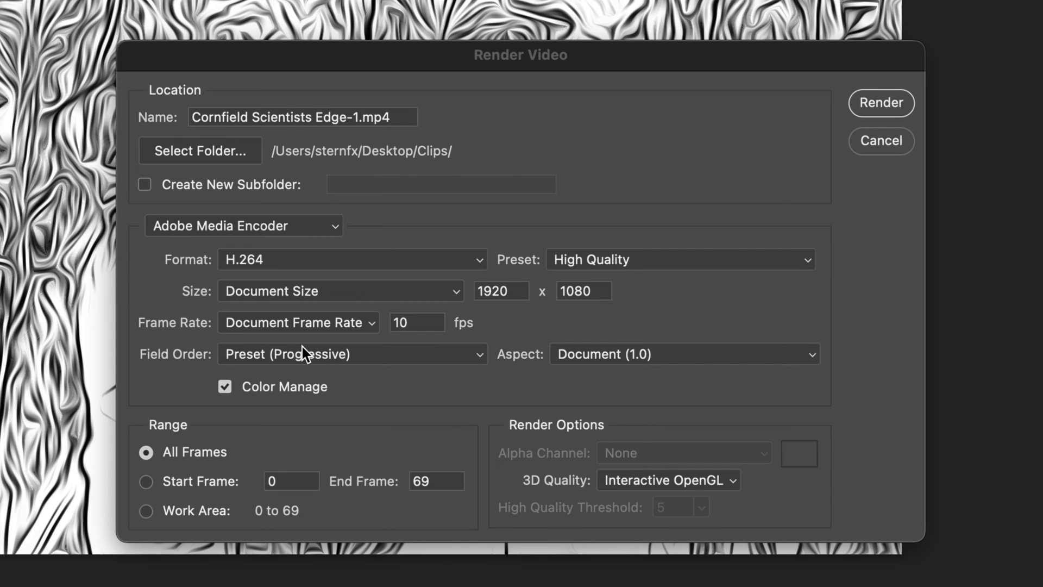
click(897, 96)
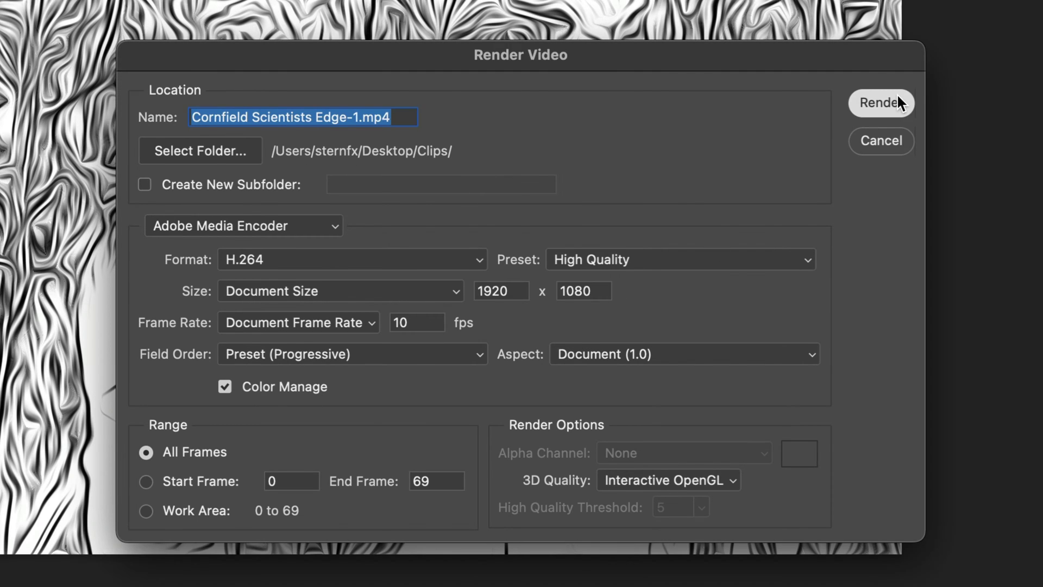
click(897, 97)
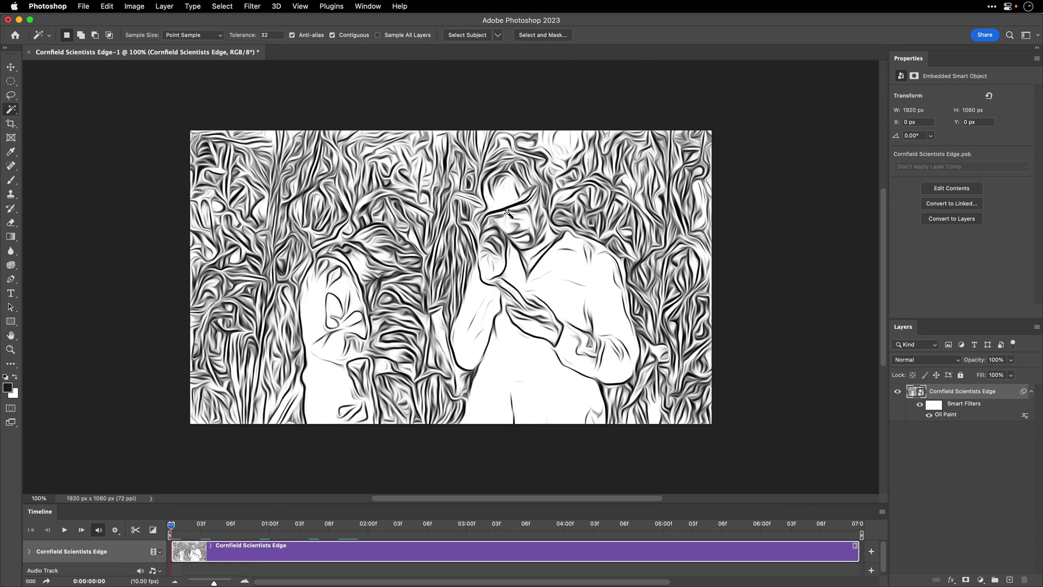
Step: Open Cornfield Scientists Fill.mp4 from Clips as a smart object in a new Photoshop document
click(88, 7)
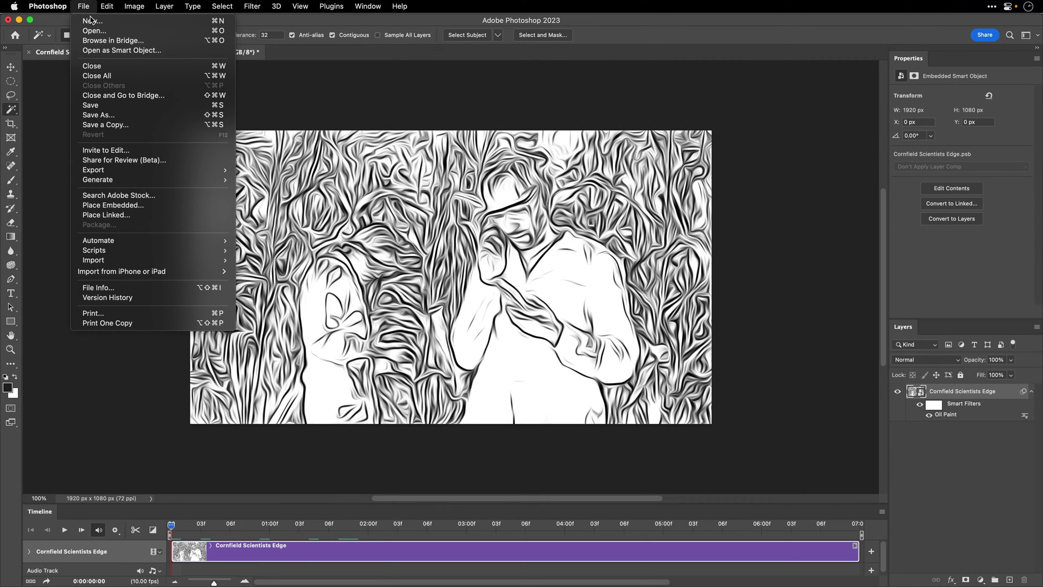
click(97, 51)
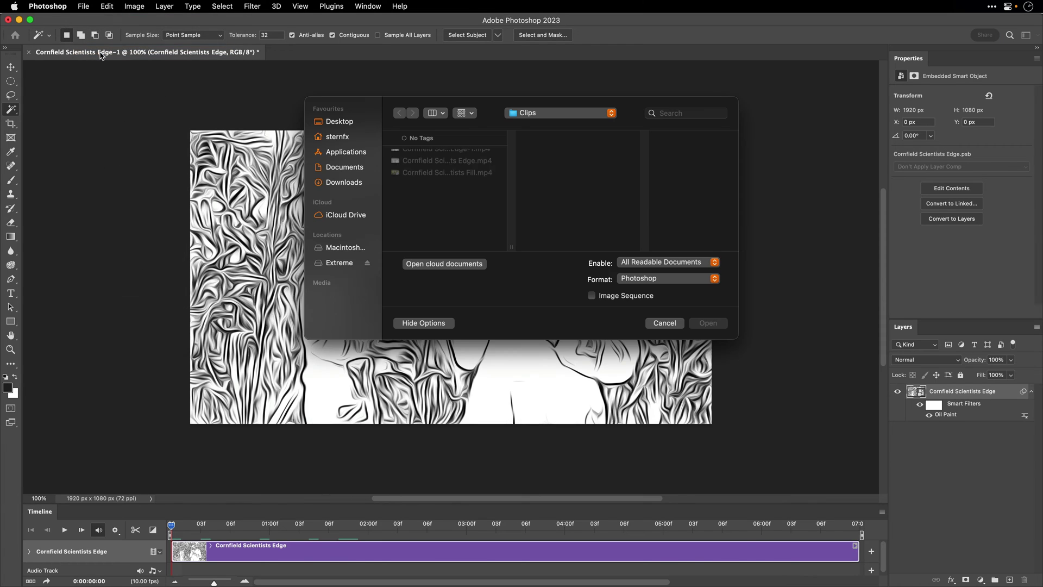
click(470, 181)
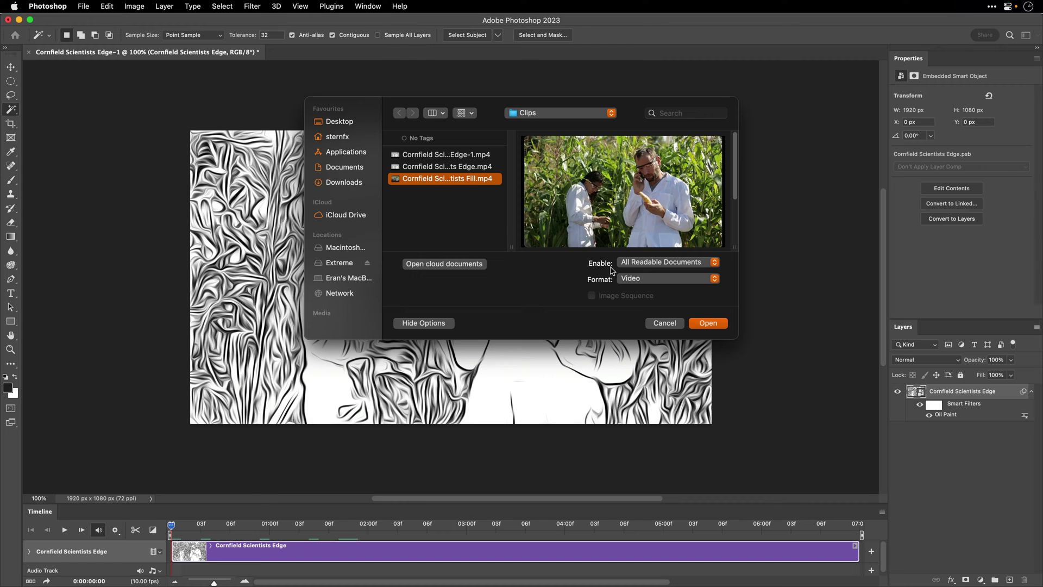
click(719, 323)
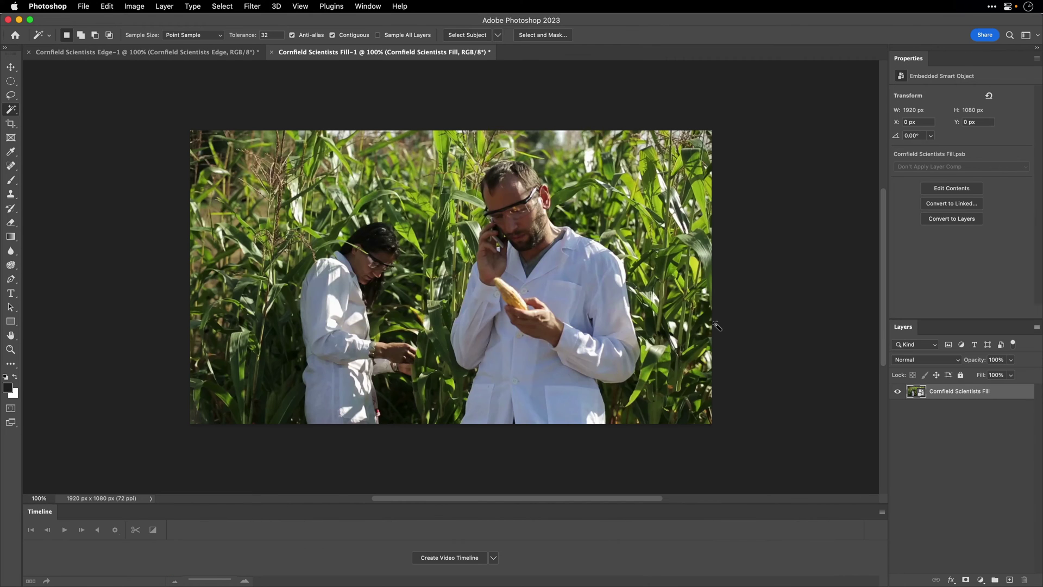
Step: Create a video timeline for the fill clip and scrub through it to preview frames
click(432, 558)
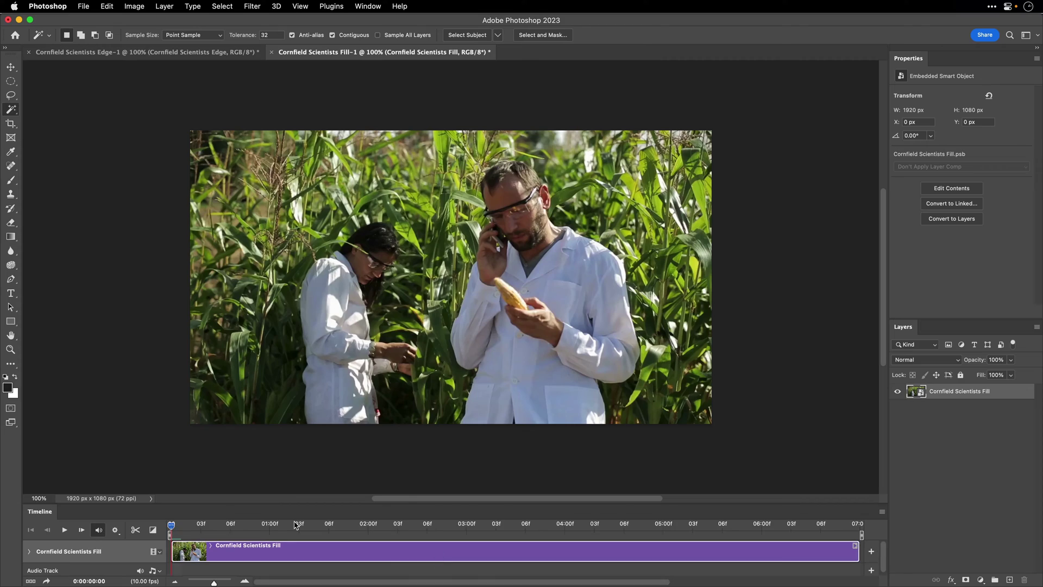
drag(173, 525, 752, 530)
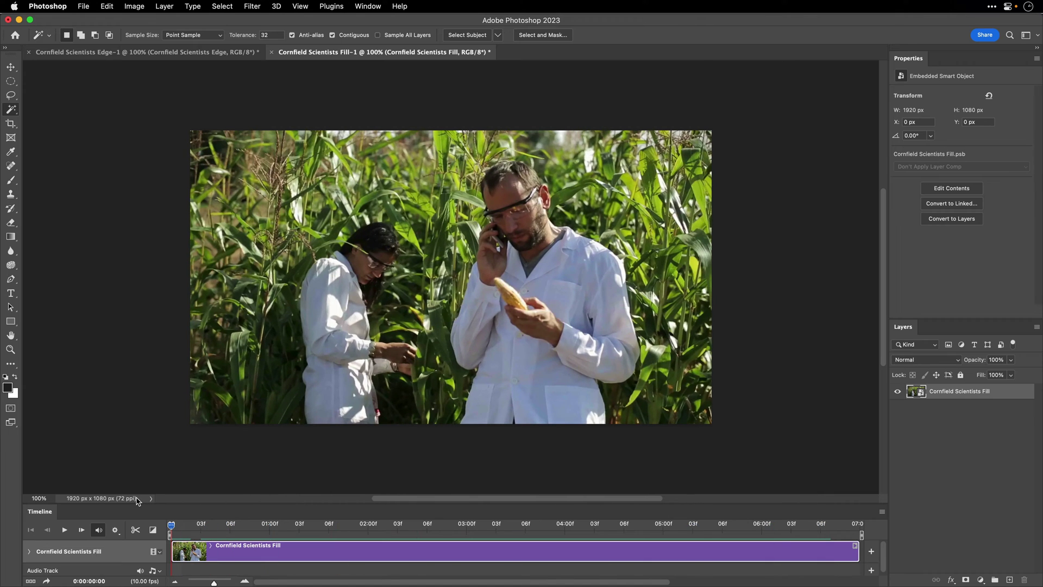
click(252, 6)
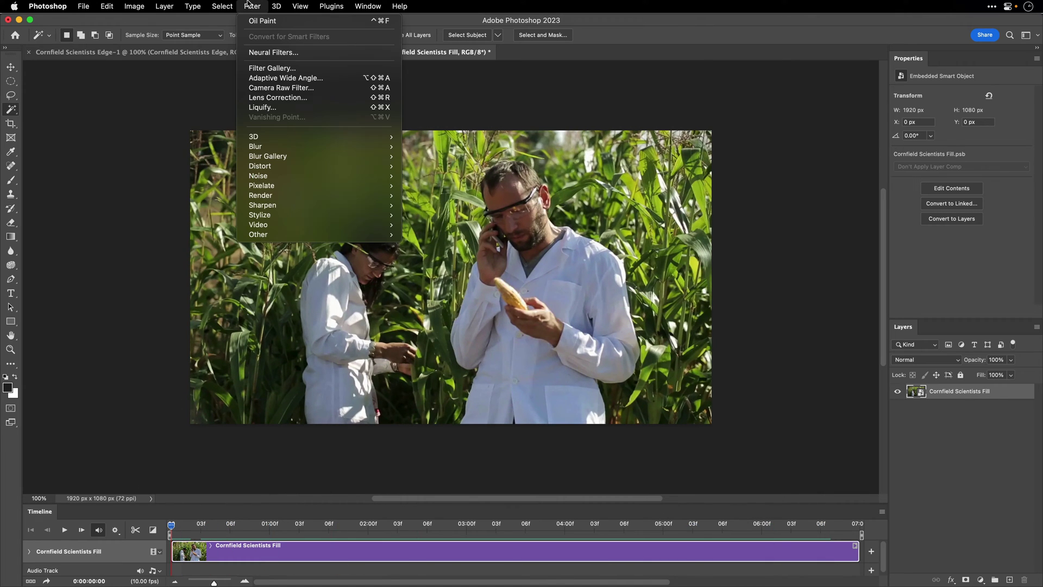
Step: Apply Filter Gallery's Poster Edges to the fill clip with Edge Intensity 0, Thickness 2, Posterization 2
click(255, 70)
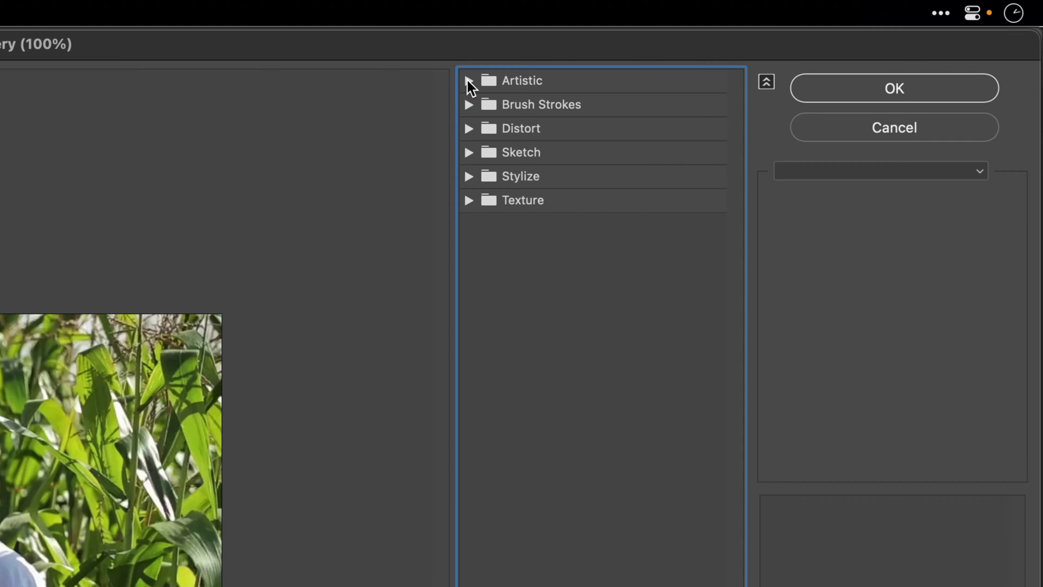
click(468, 82)
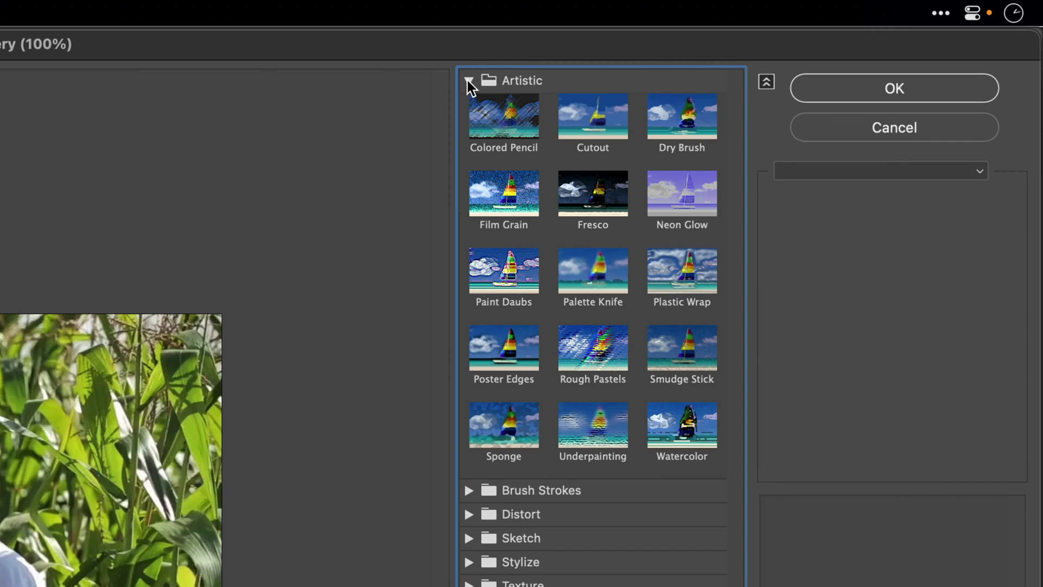
click(512, 356)
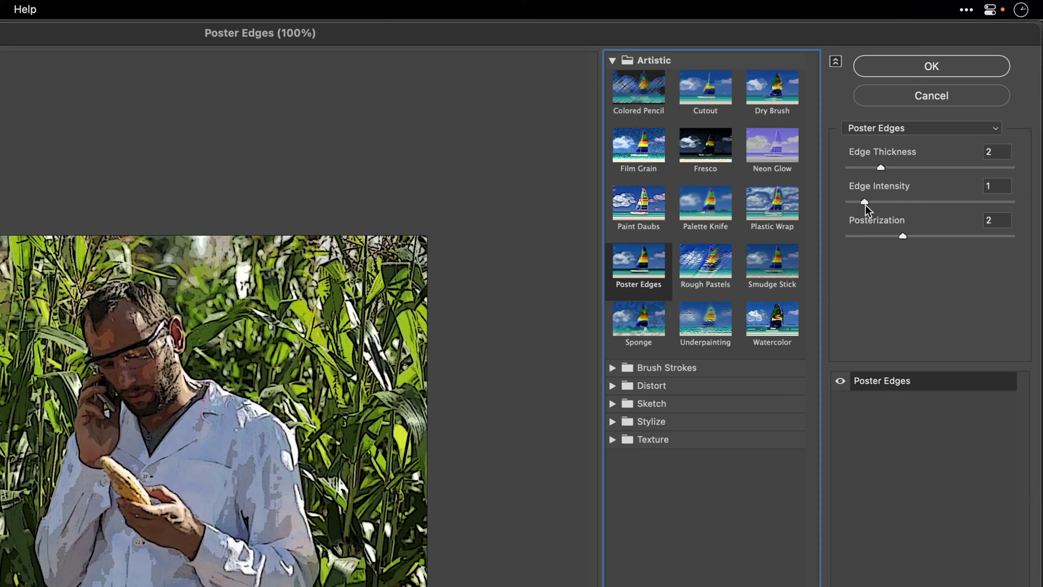
click(864, 204)
drag(860, 205, 808, 212)
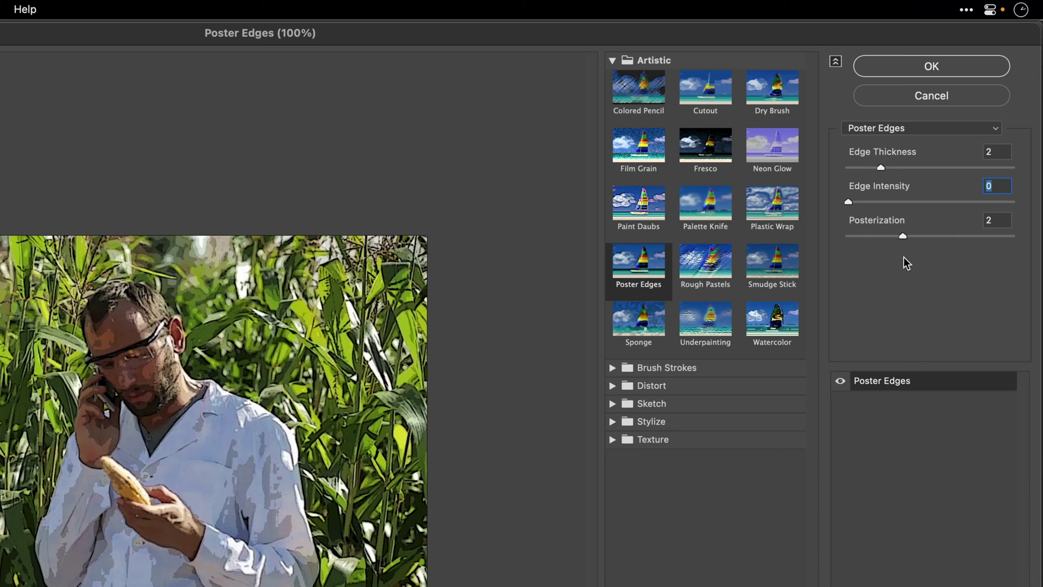
click(951, 66)
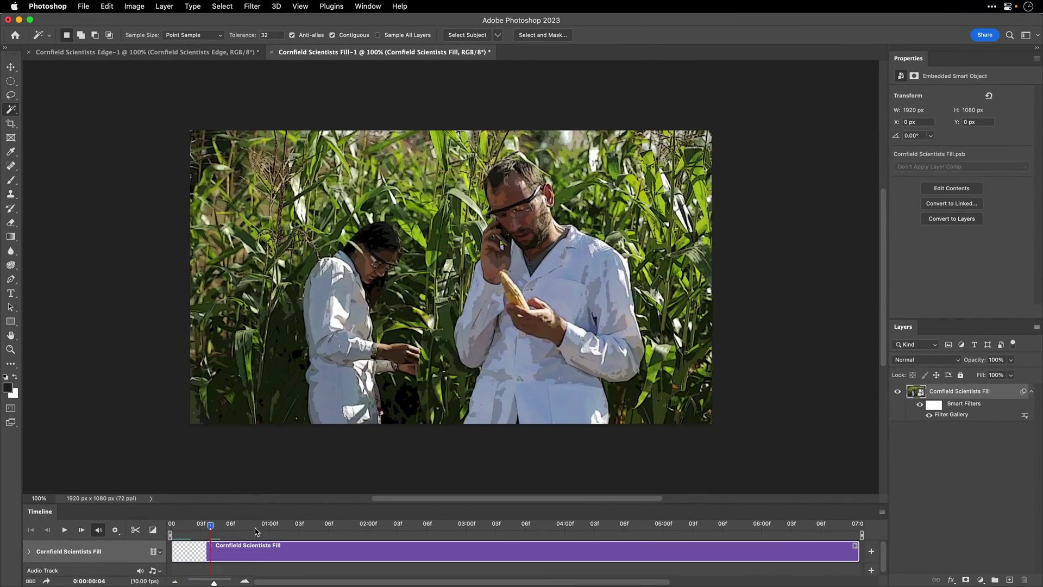
Step: Render the posterized fill clip as H.264 MP4 Cornfield Scientists Fill-1.mp4 into the Clips folder
drag(256, 532, 709, 518)
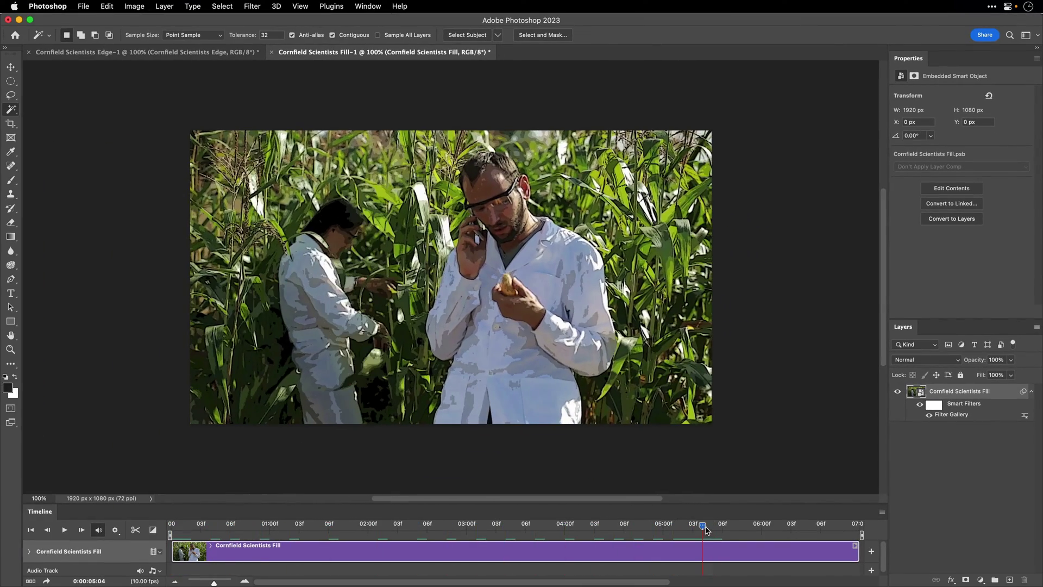
click(882, 512)
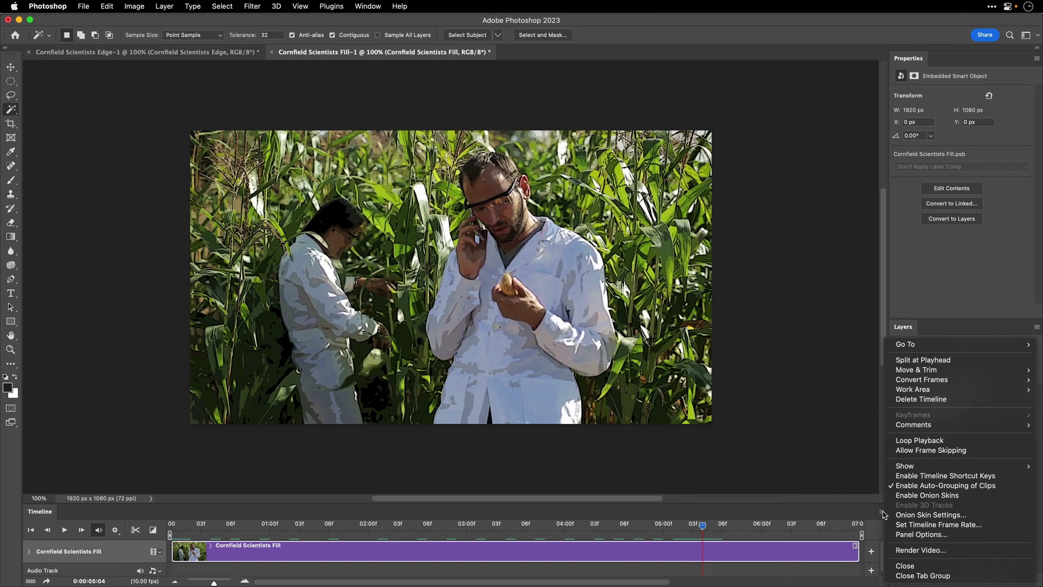
click(904, 550)
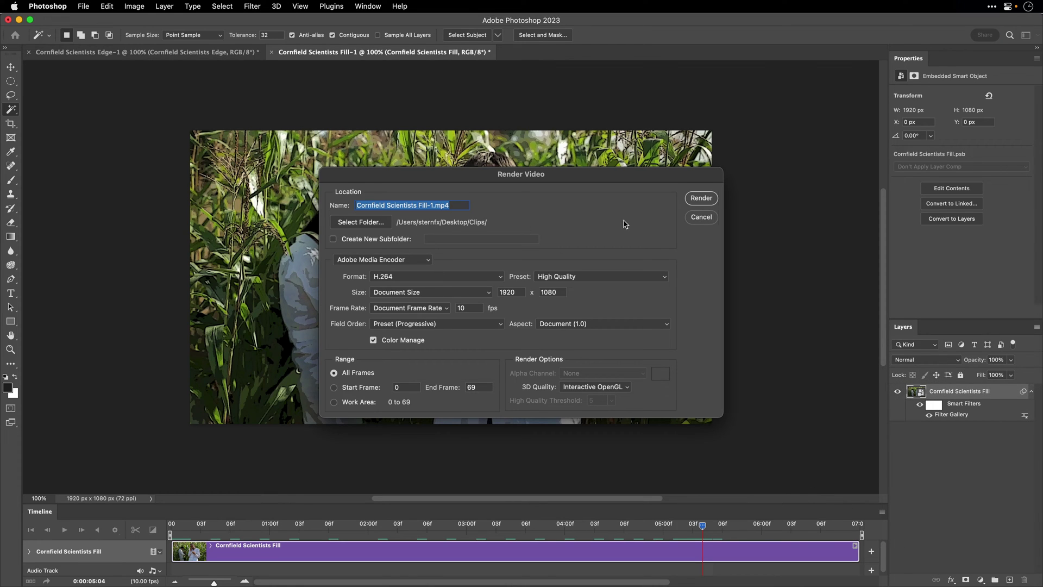
click(702, 199)
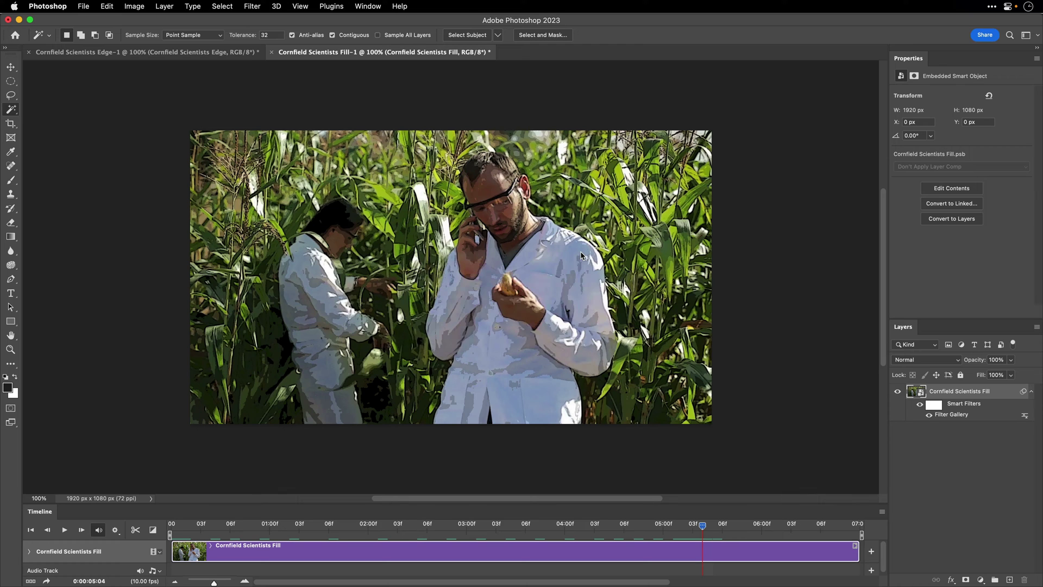
Step: In After Effects, close the render queue and open composition, and collapse the Footage folder
key(super+Tab)
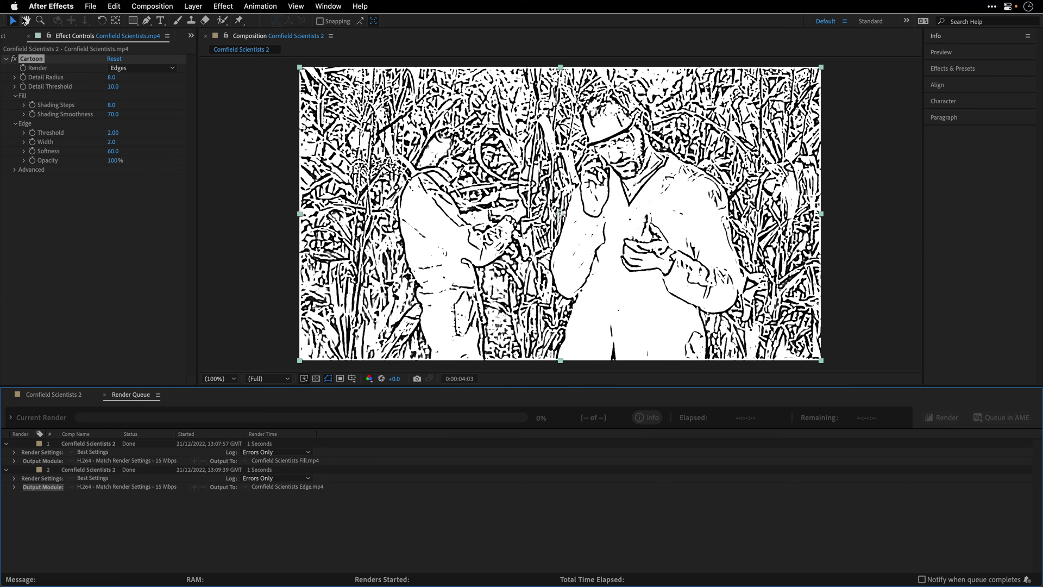
click(10, 38)
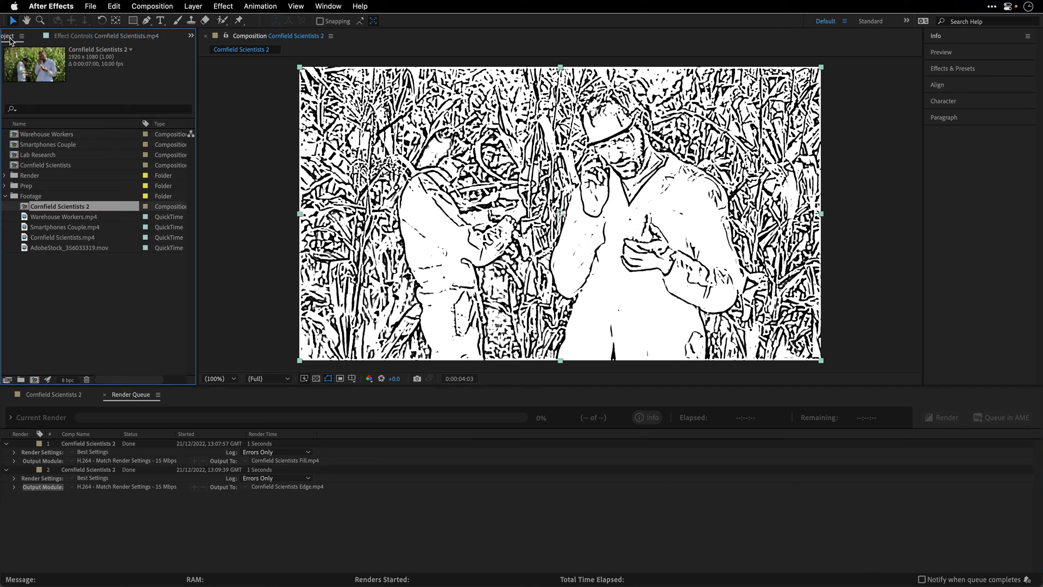
click(105, 396)
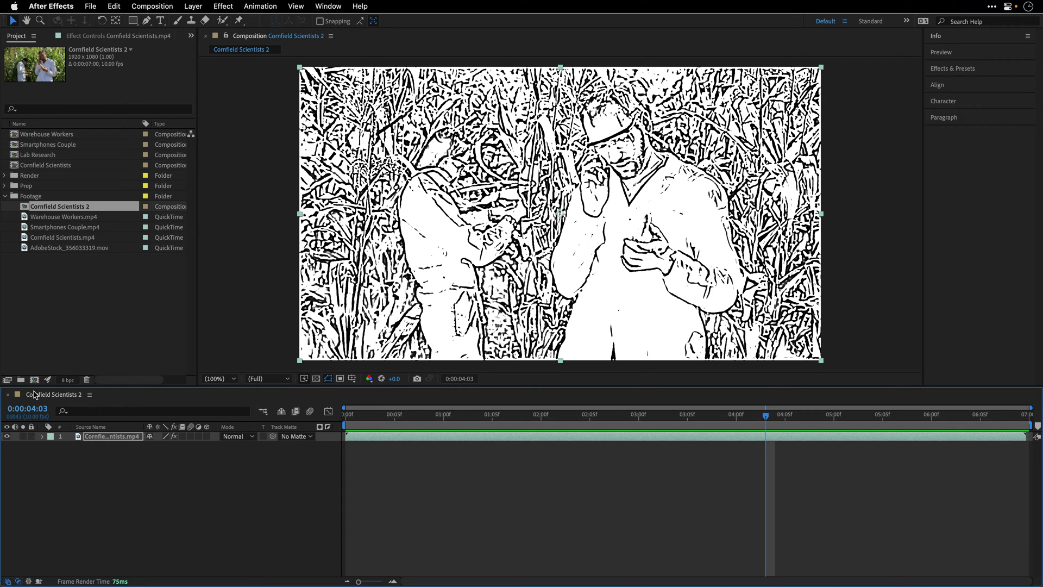
key(super+w)
click(42, 276)
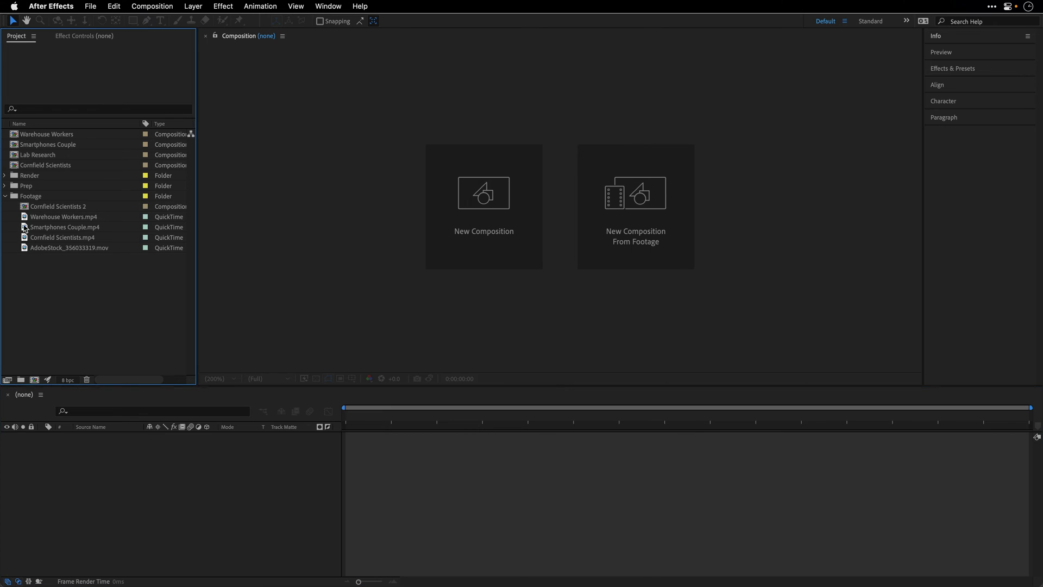
click(5, 196)
Step: Import Cornfield Scientists Fill-1.mp4 and Edge-1.mp4 from Clips into the project
double_click(60, 262)
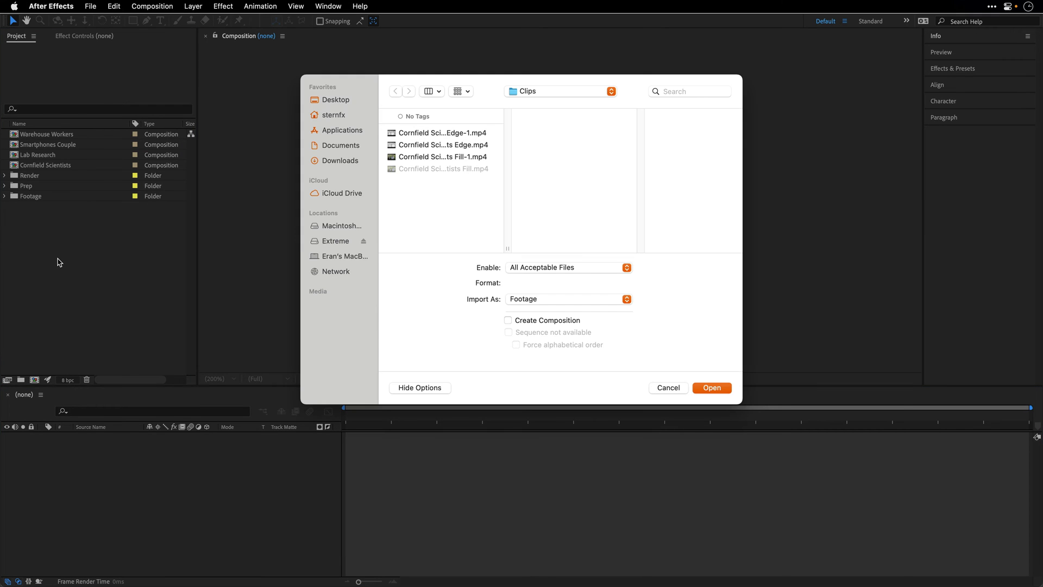
click(465, 158)
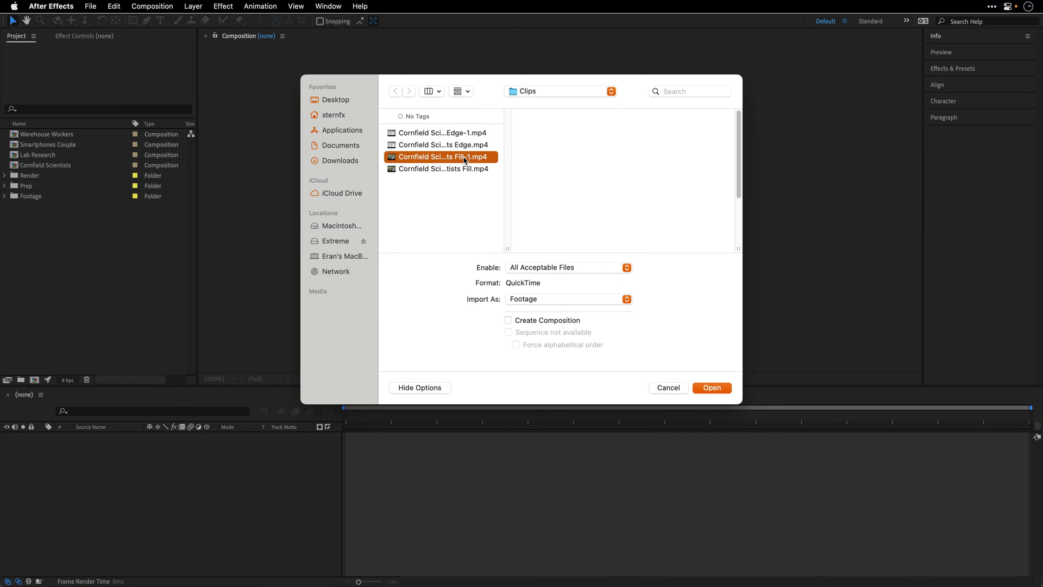
super+click(440, 134)
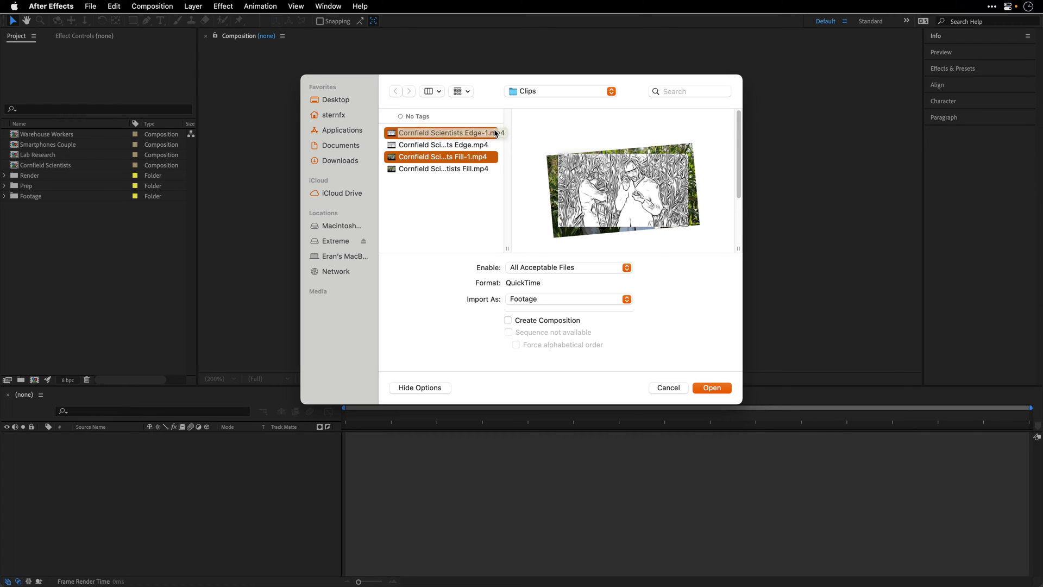
click(713, 388)
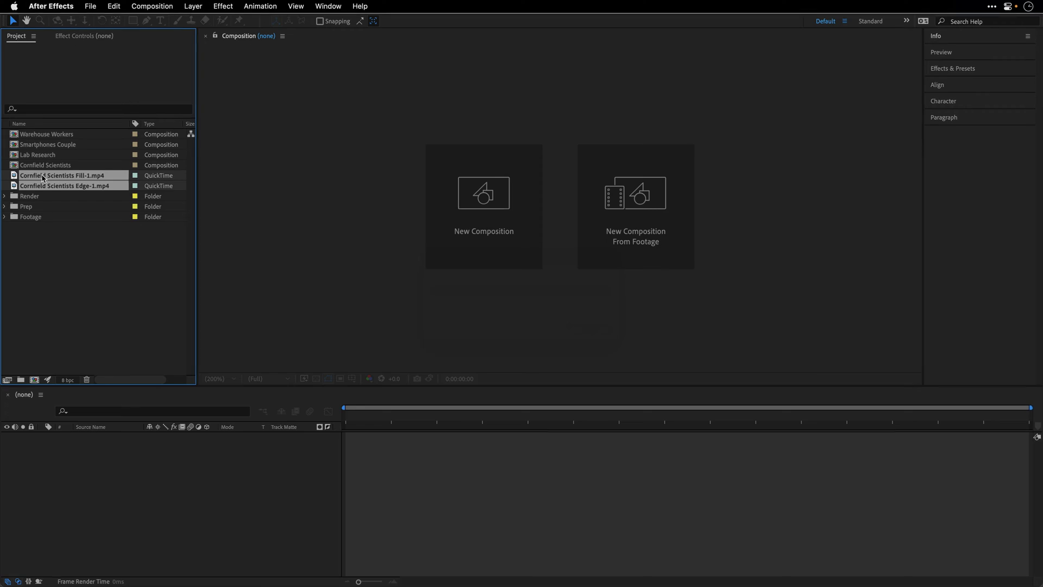
Step: Build one composition, Cornfield Scientists Edge-1, from both clips, with Edge-1 stacked above Fill-1
drag(43, 177, 364, 191)
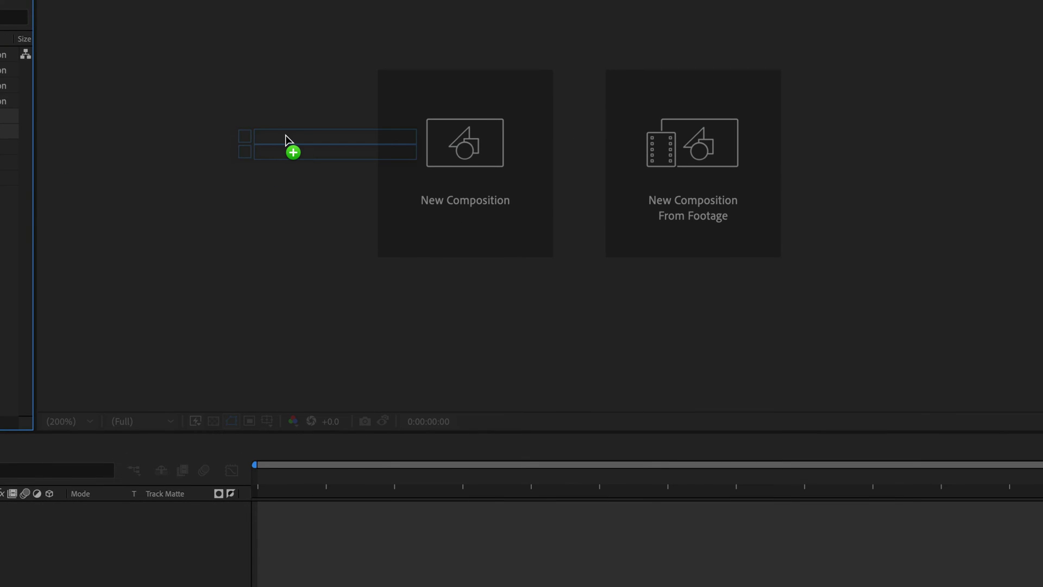
drag(286, 140, 288, 141)
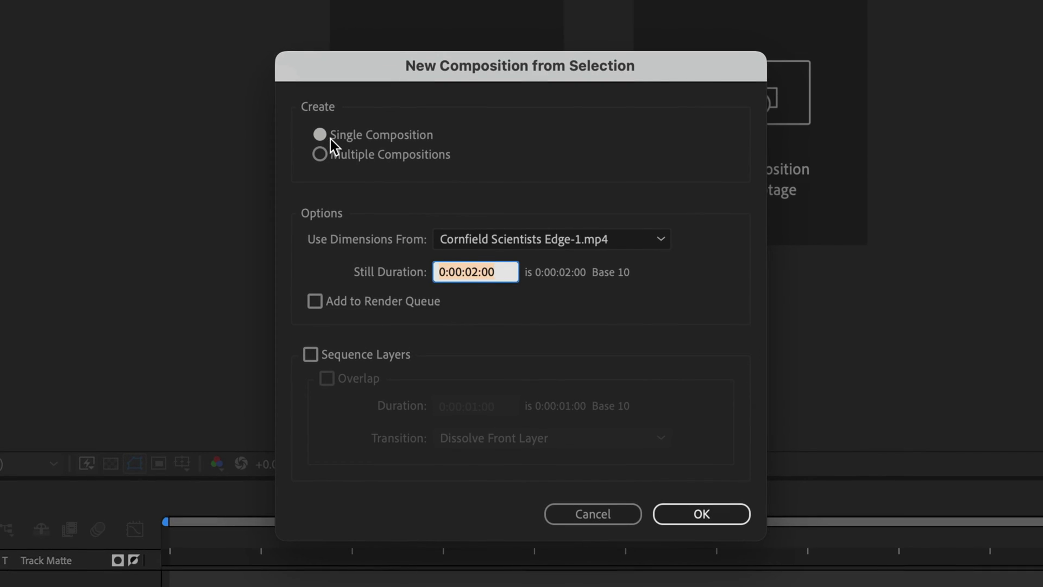
click(330, 139)
click(681, 516)
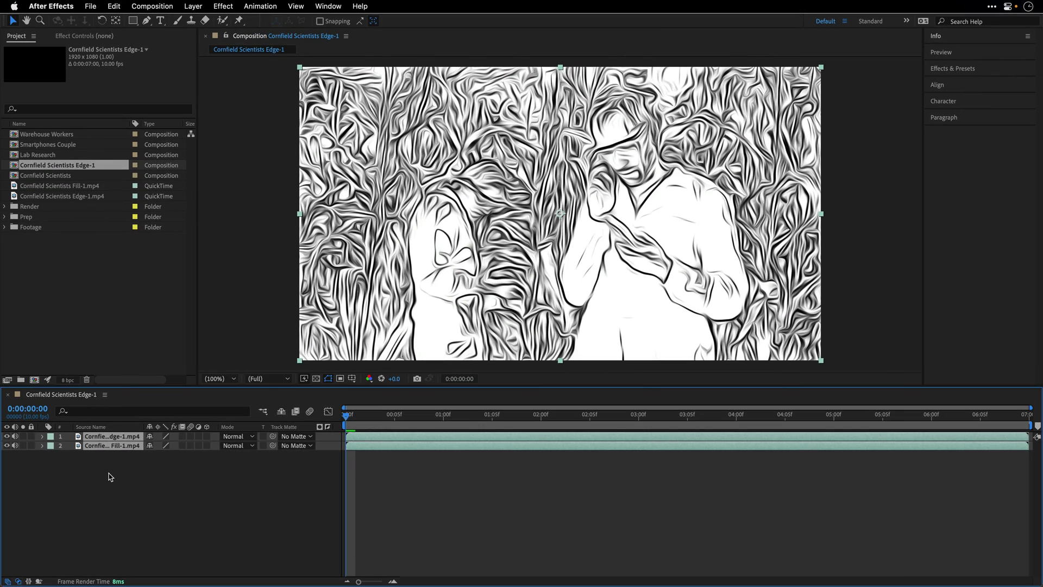
click(110, 477)
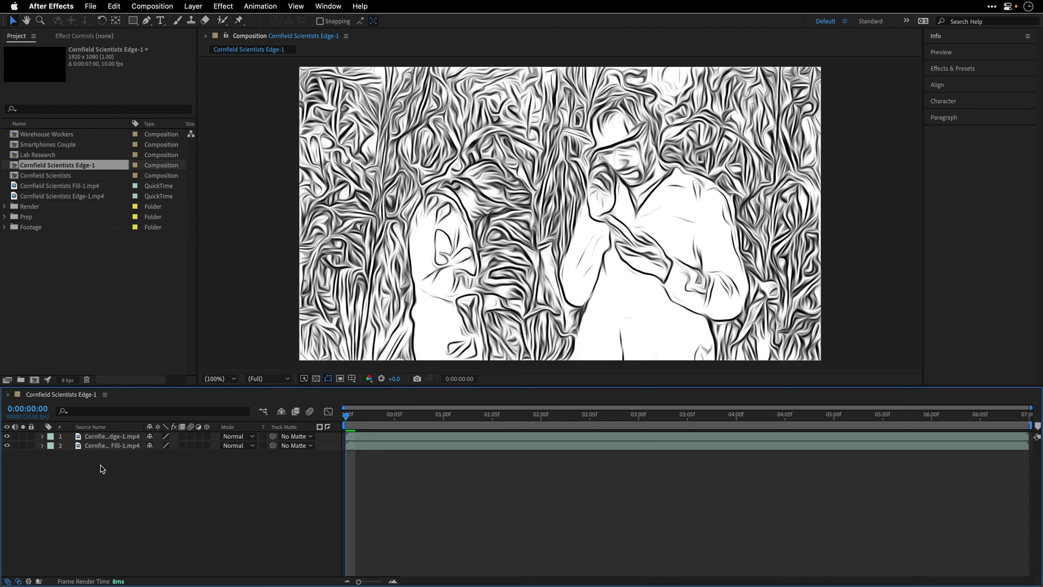
Step: Set the Edge-1 layer's blend mode to Multiply
click(111, 437)
drag(142, 427, 180, 427)
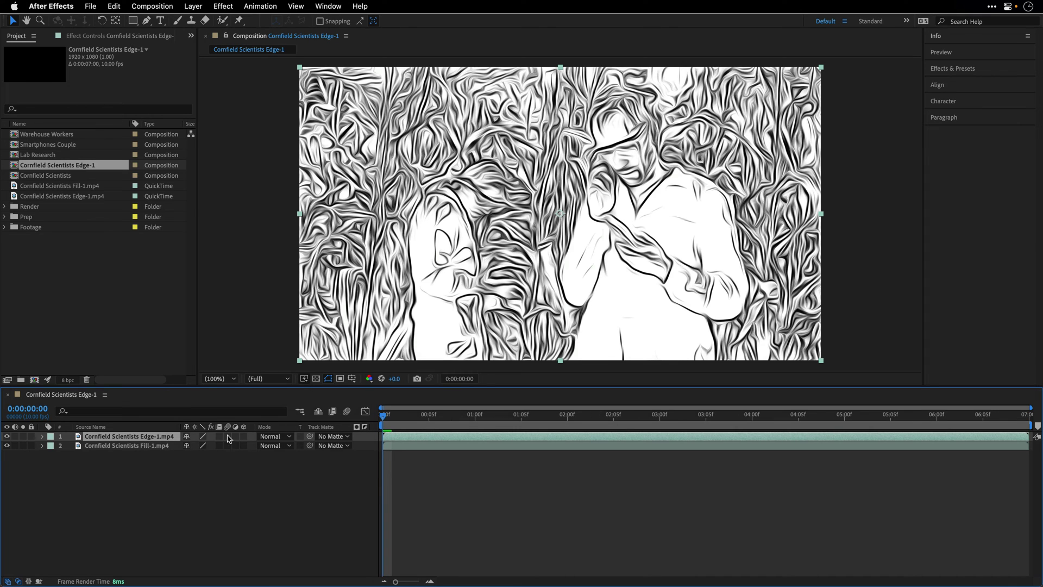
click(274, 437)
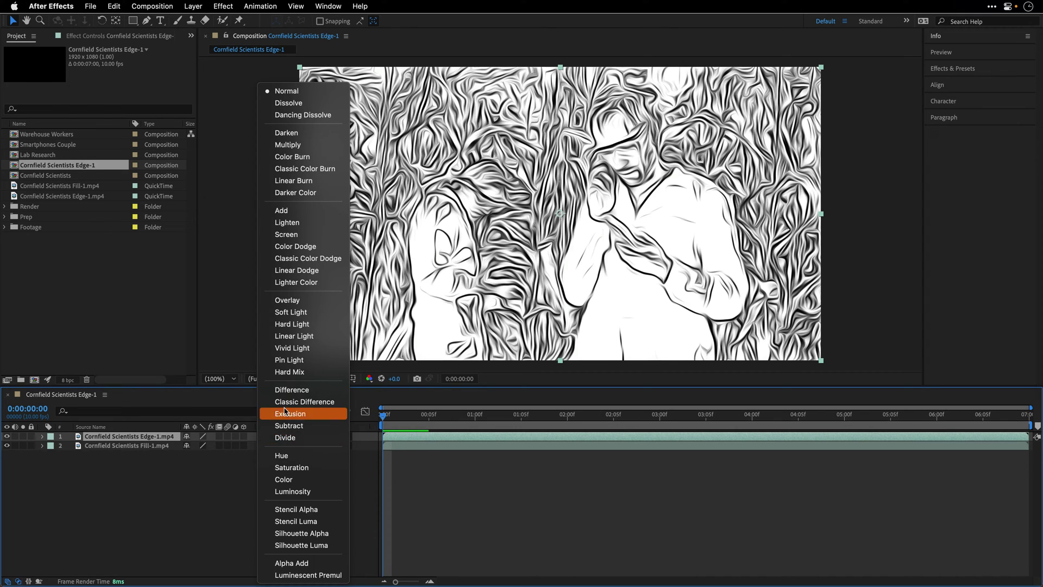
click(314, 147)
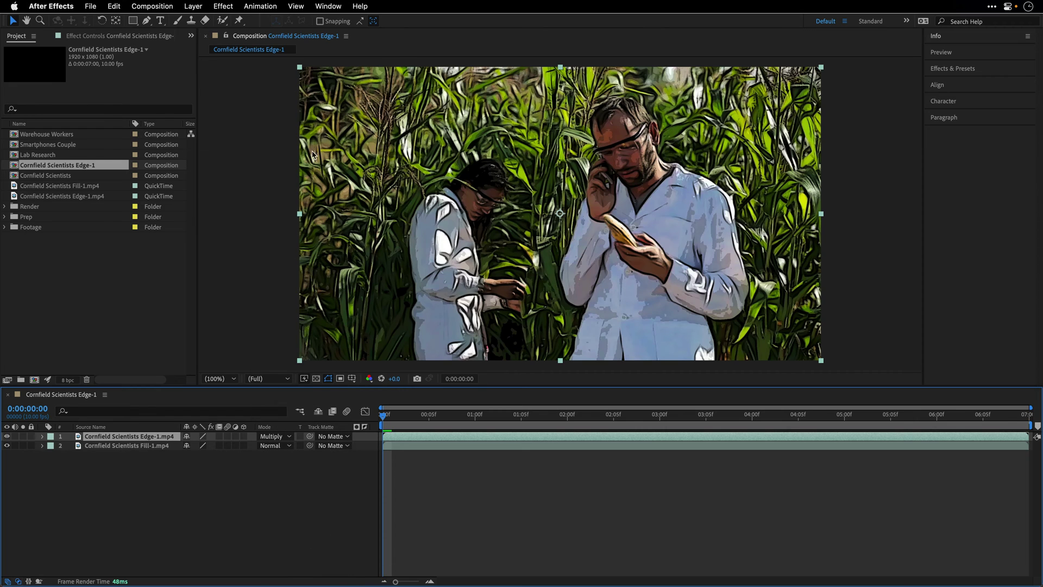
Step: Add Curves to the Fill-1 layer and bend the RGB curve up to brighten it
click(109, 447)
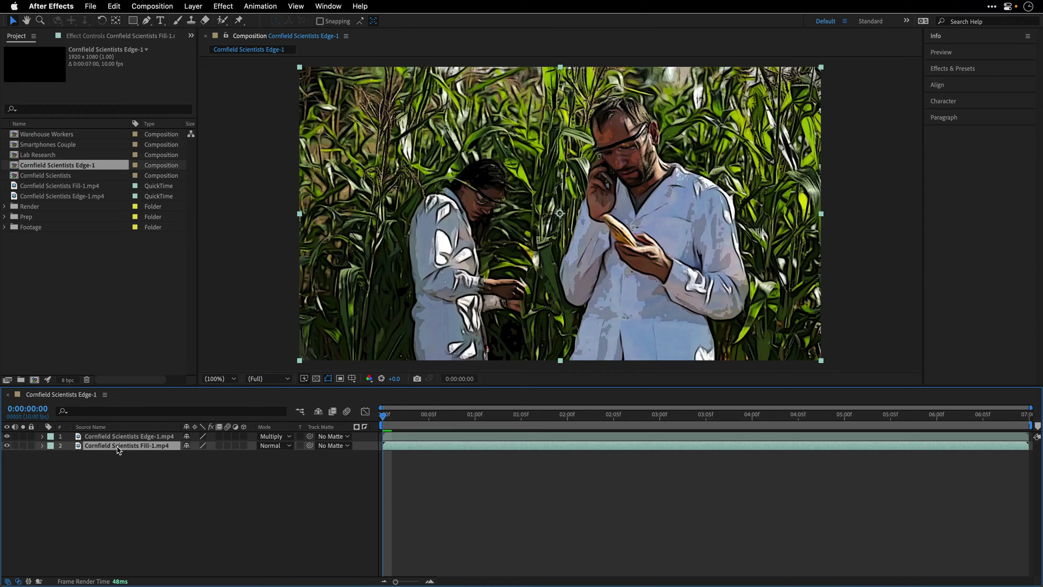
click(218, 5)
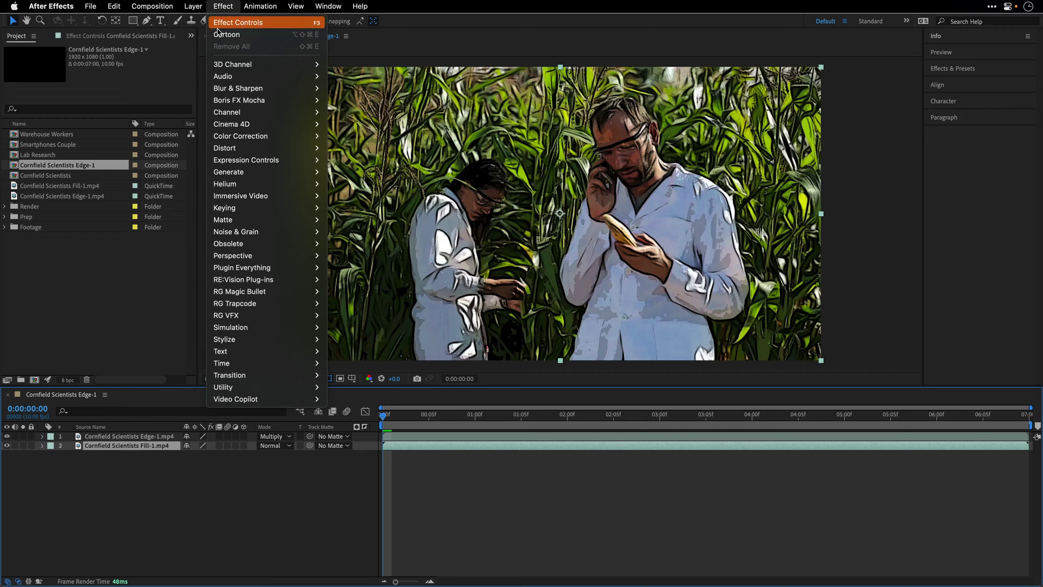
mouse_move(227, 140)
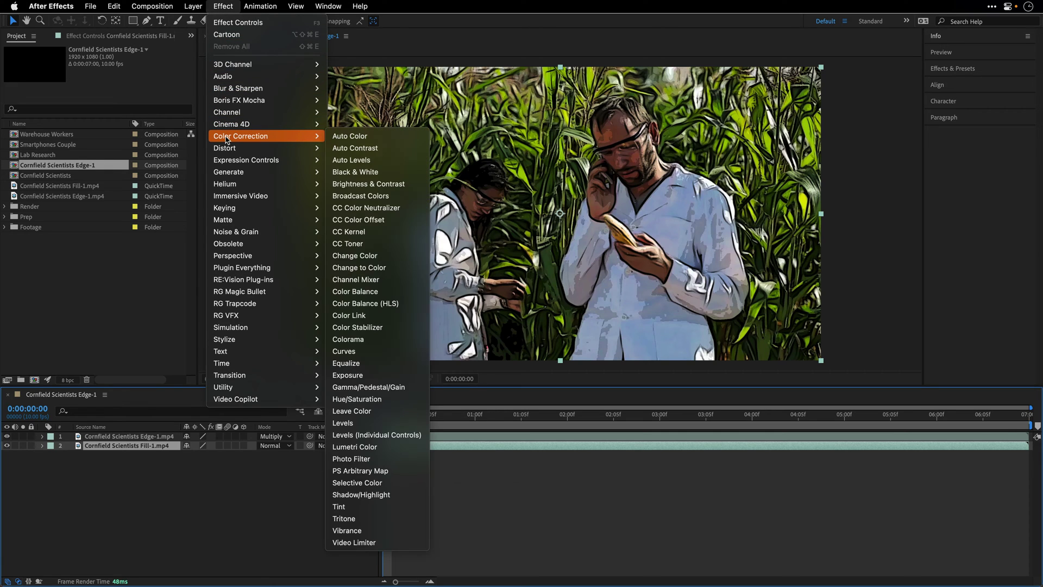
click(171, 229)
drag(93, 174, 80, 162)
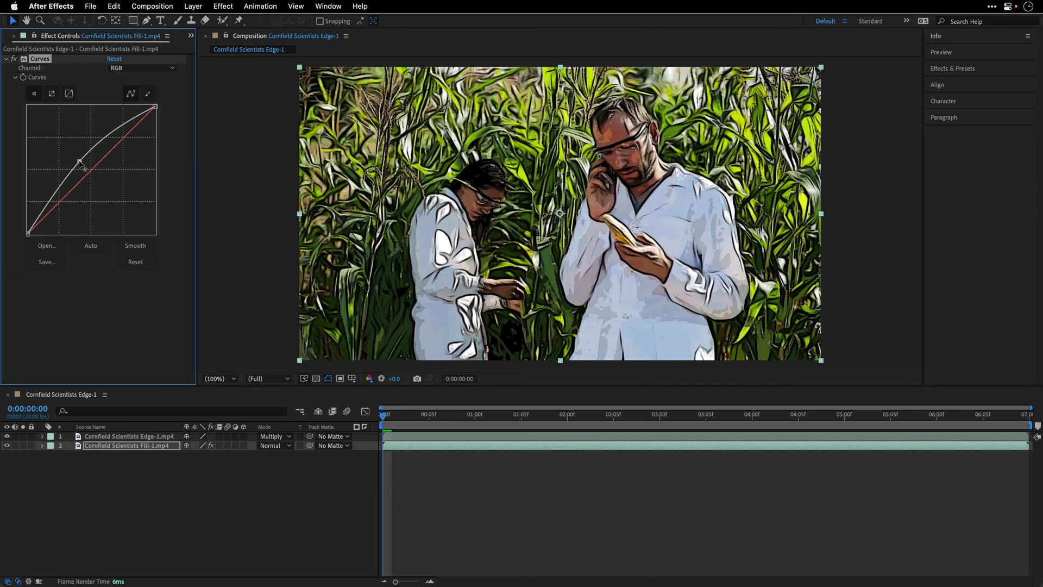
drag(79, 161, 79, 162)
Step: Add Vibrance to the Fill-1 layer and raise Vibrance to 100
click(217, 3)
mouse_move(221, 129)
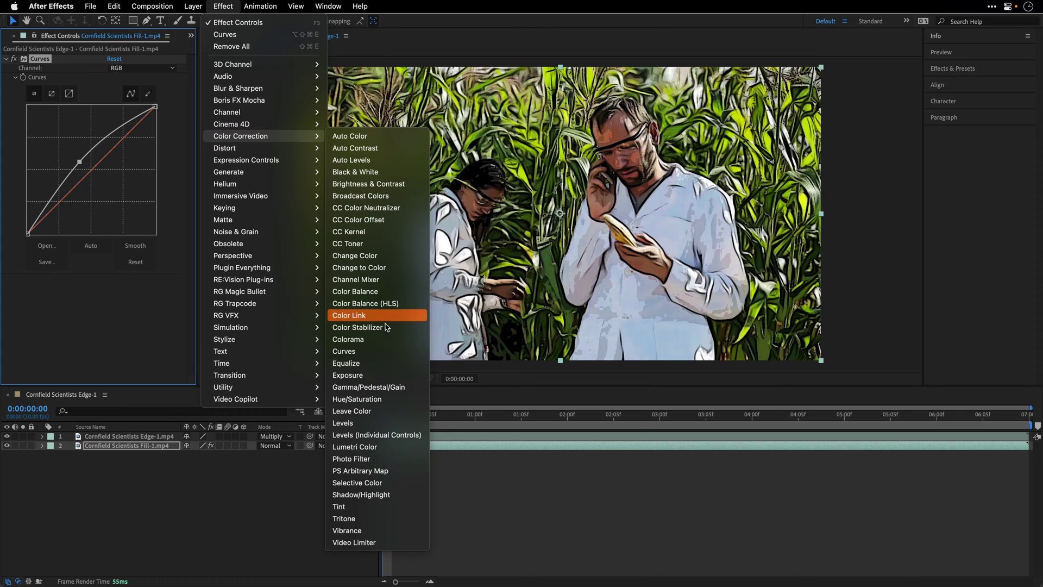
click(373, 536)
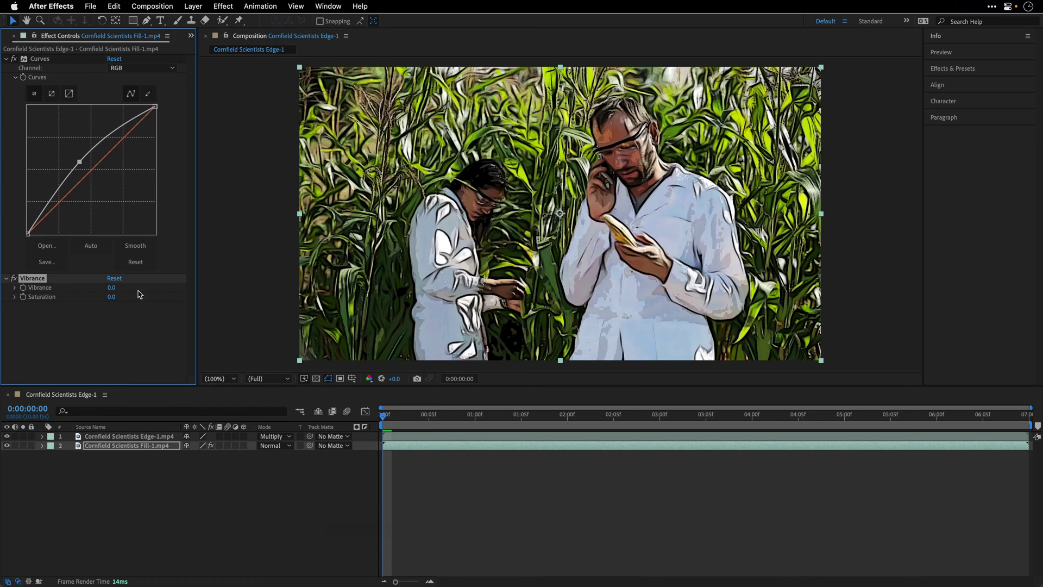
drag(110, 292, 229, 302)
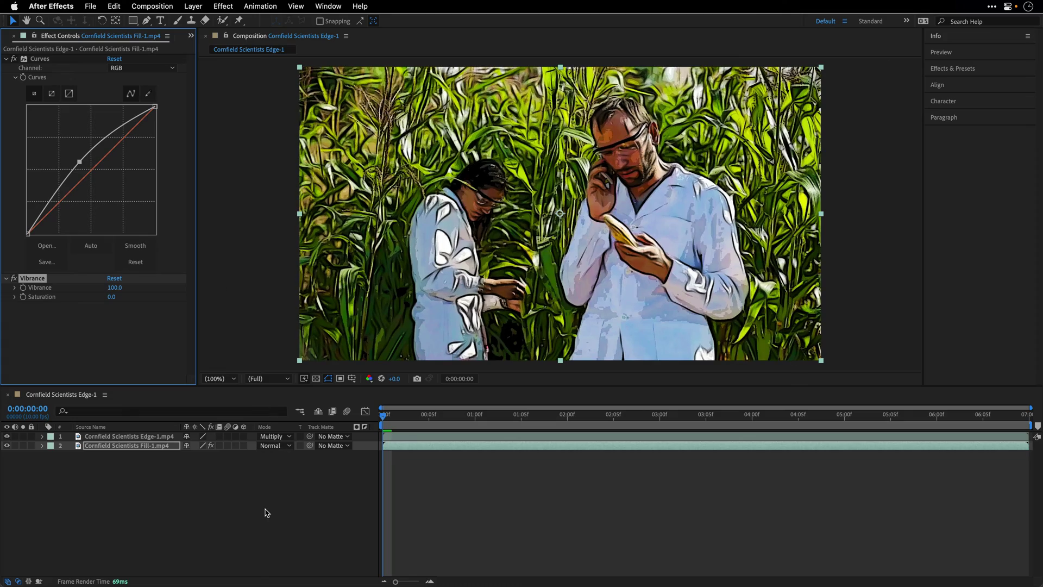
Step: Play back the cartoon composite in a maximized viewer, then restore the layout and show the Project panel
click(265, 512)
key(space)
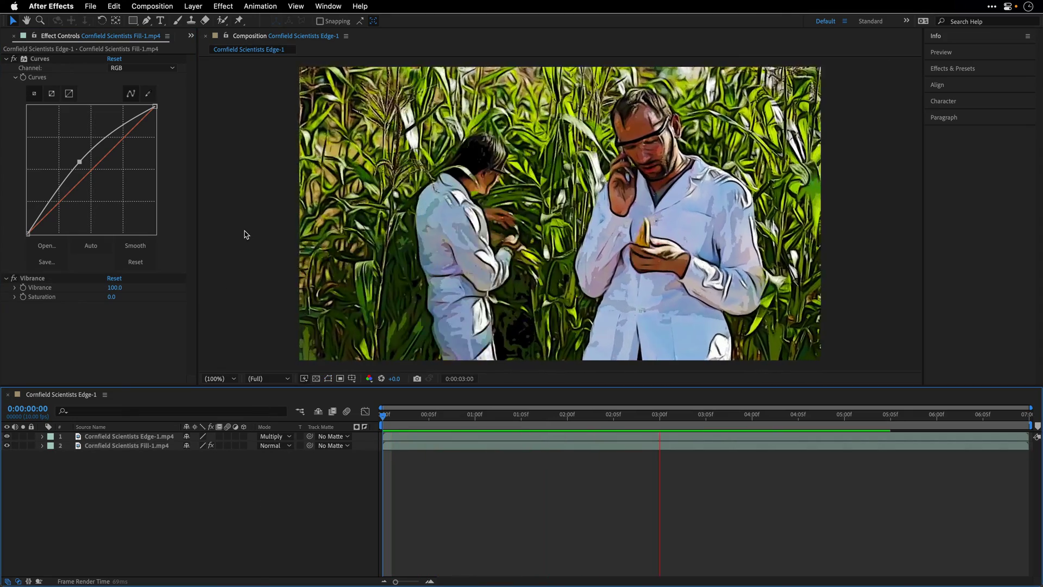
key(grave)
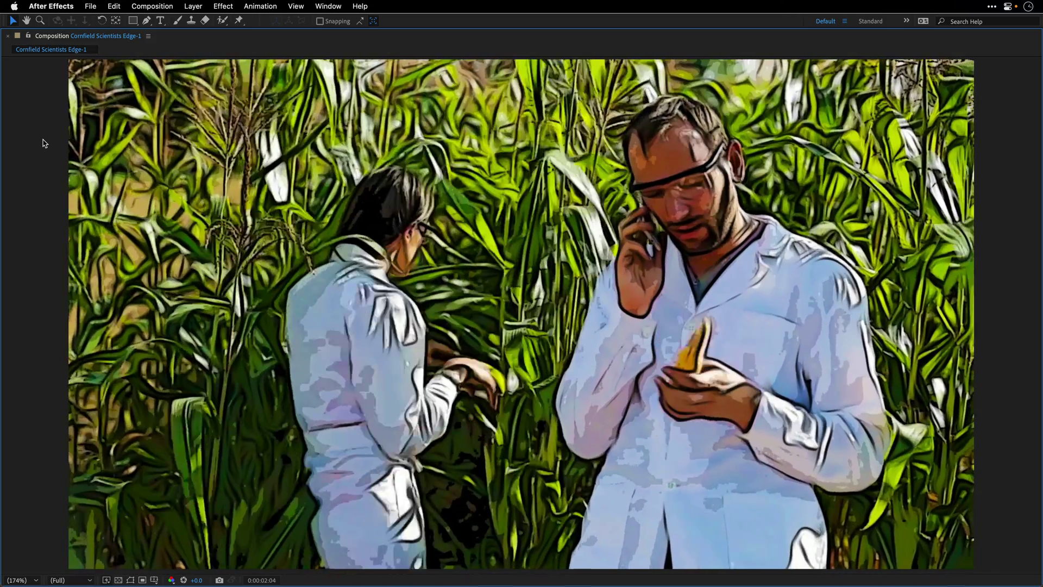
key(space)
key(grave)
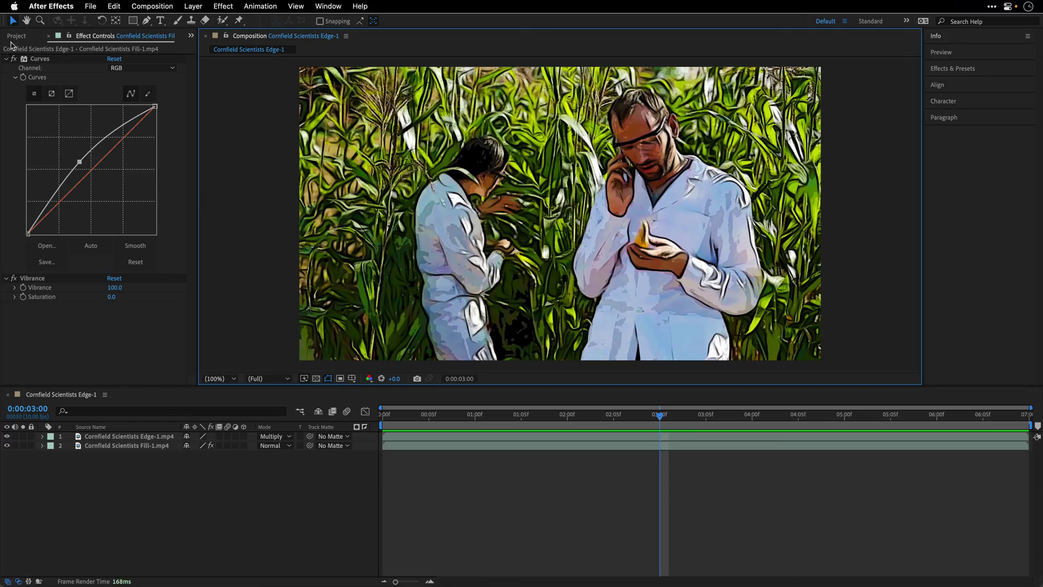
click(16, 36)
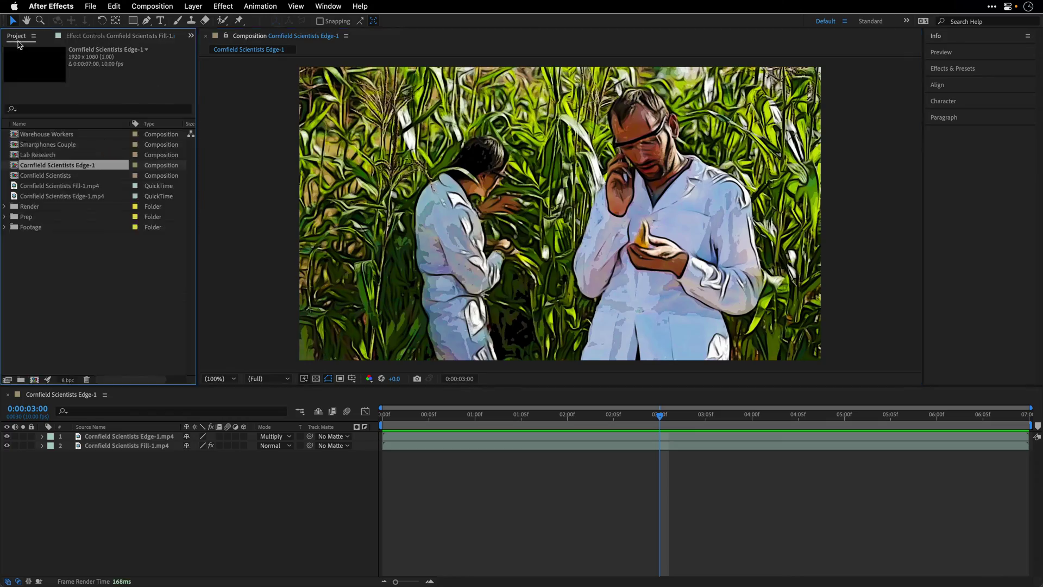
Step: Expand Footage and play the Warehouse Workers.mp4 example footage, stopping at the current frame
click(4, 227)
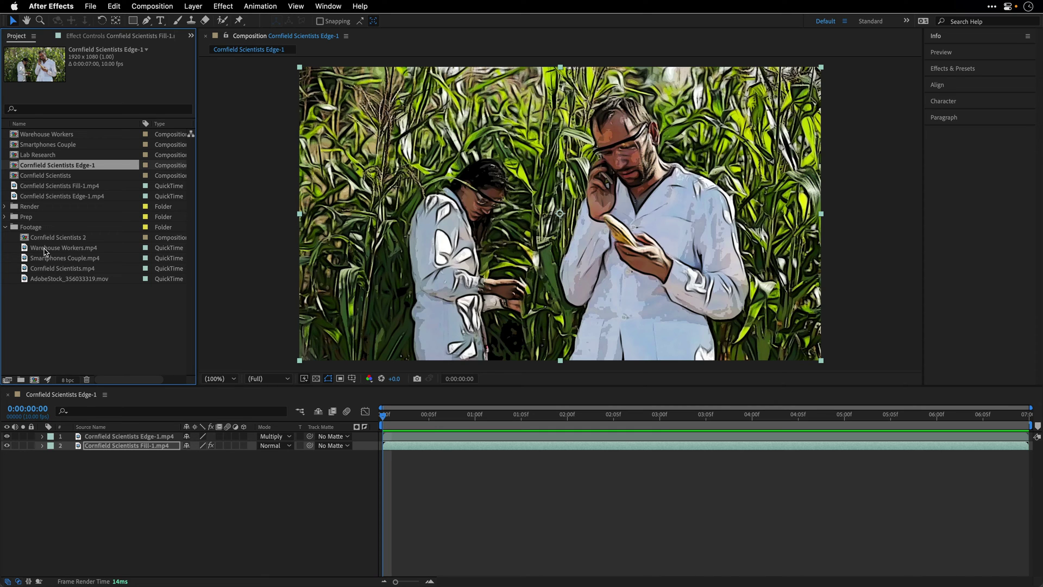
double_click(45, 248)
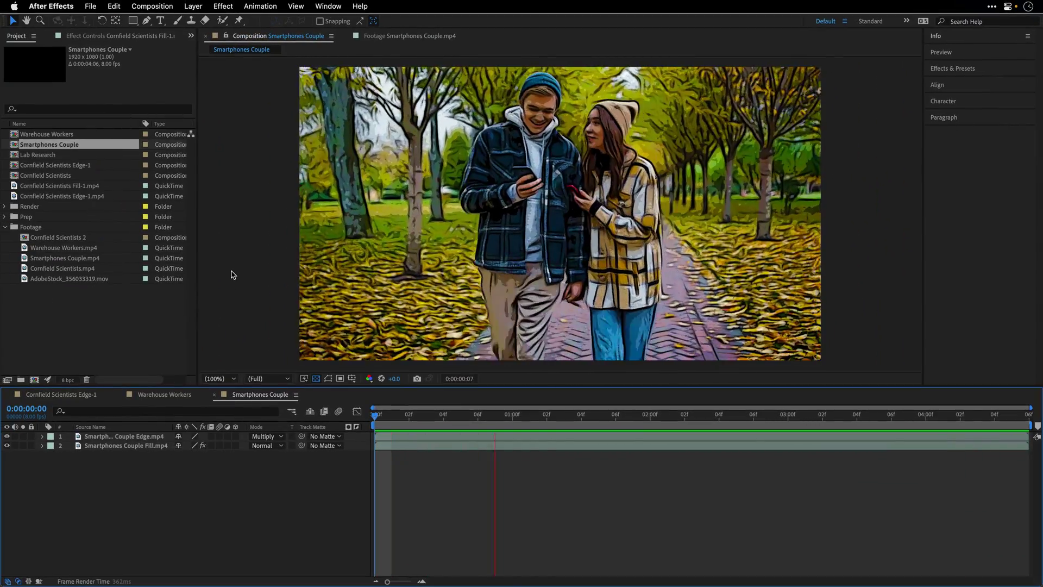
key(space)
Step: View AdobeStock_356033319.mov, then open the Lab Research composition at its first frame
double_click(46, 279)
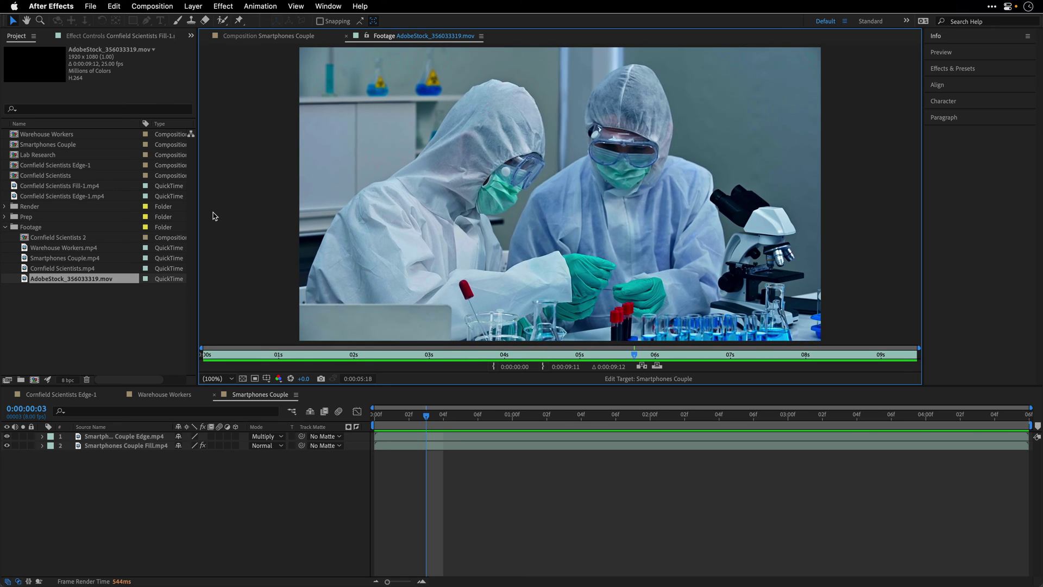
double_click(38, 155)
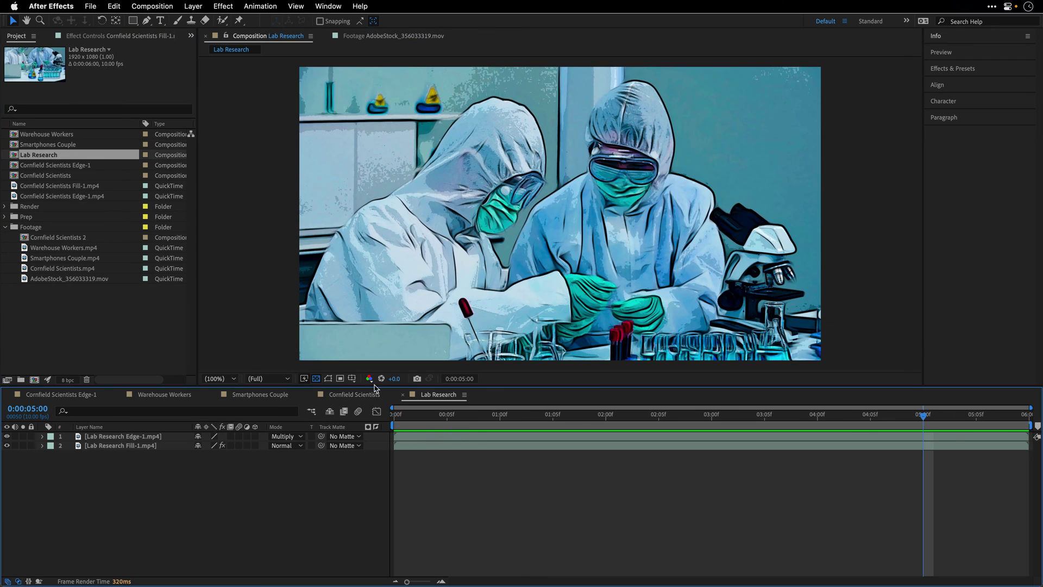
click(402, 416)
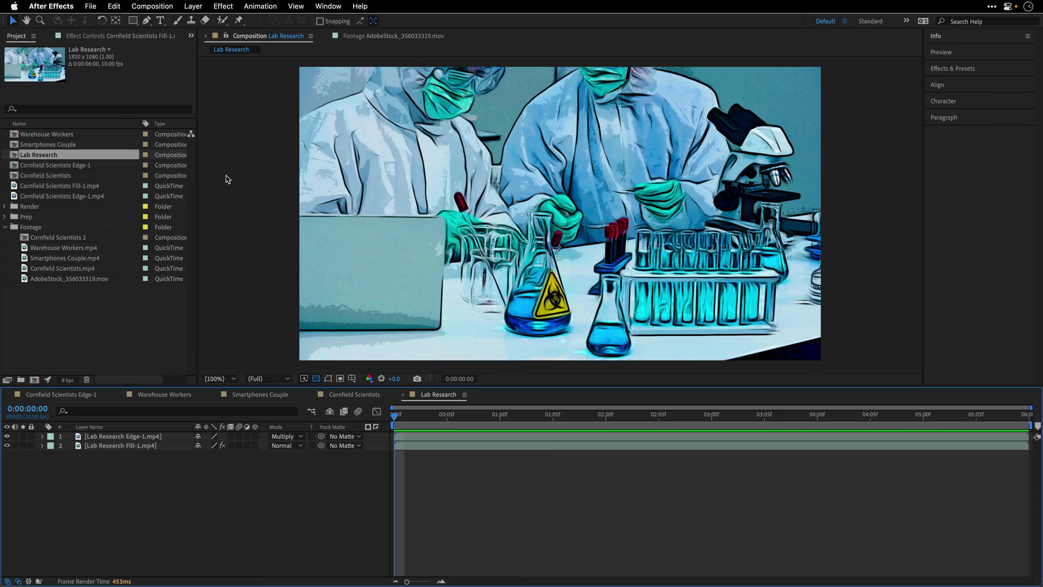